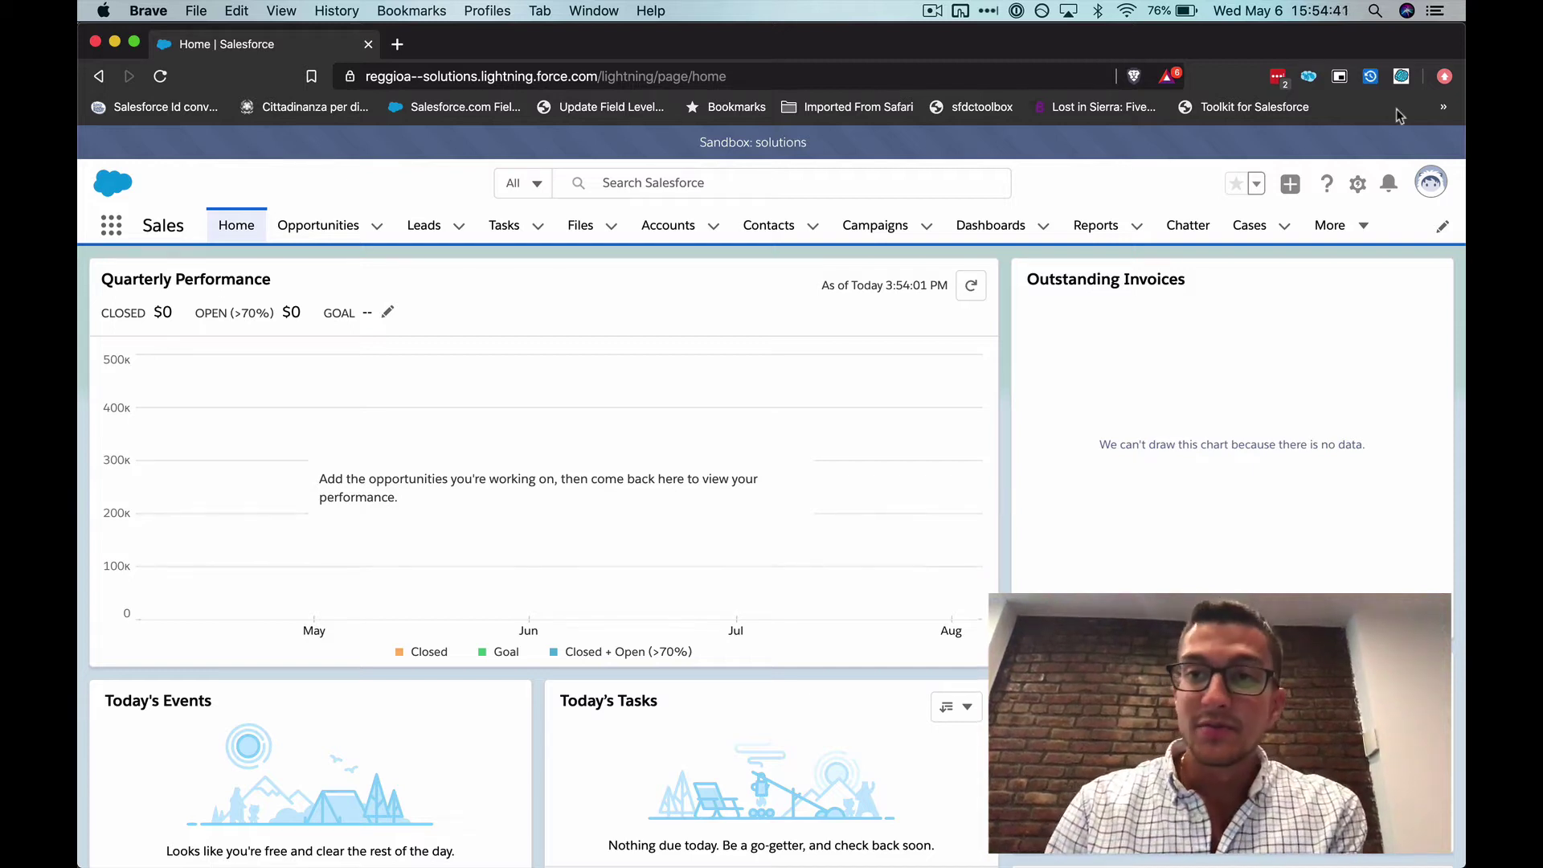
Step: Open the Email-to-Case settings page in Setup by searching for "email-t"
{"action": "left_click", "coordinate": [1357, 184]}
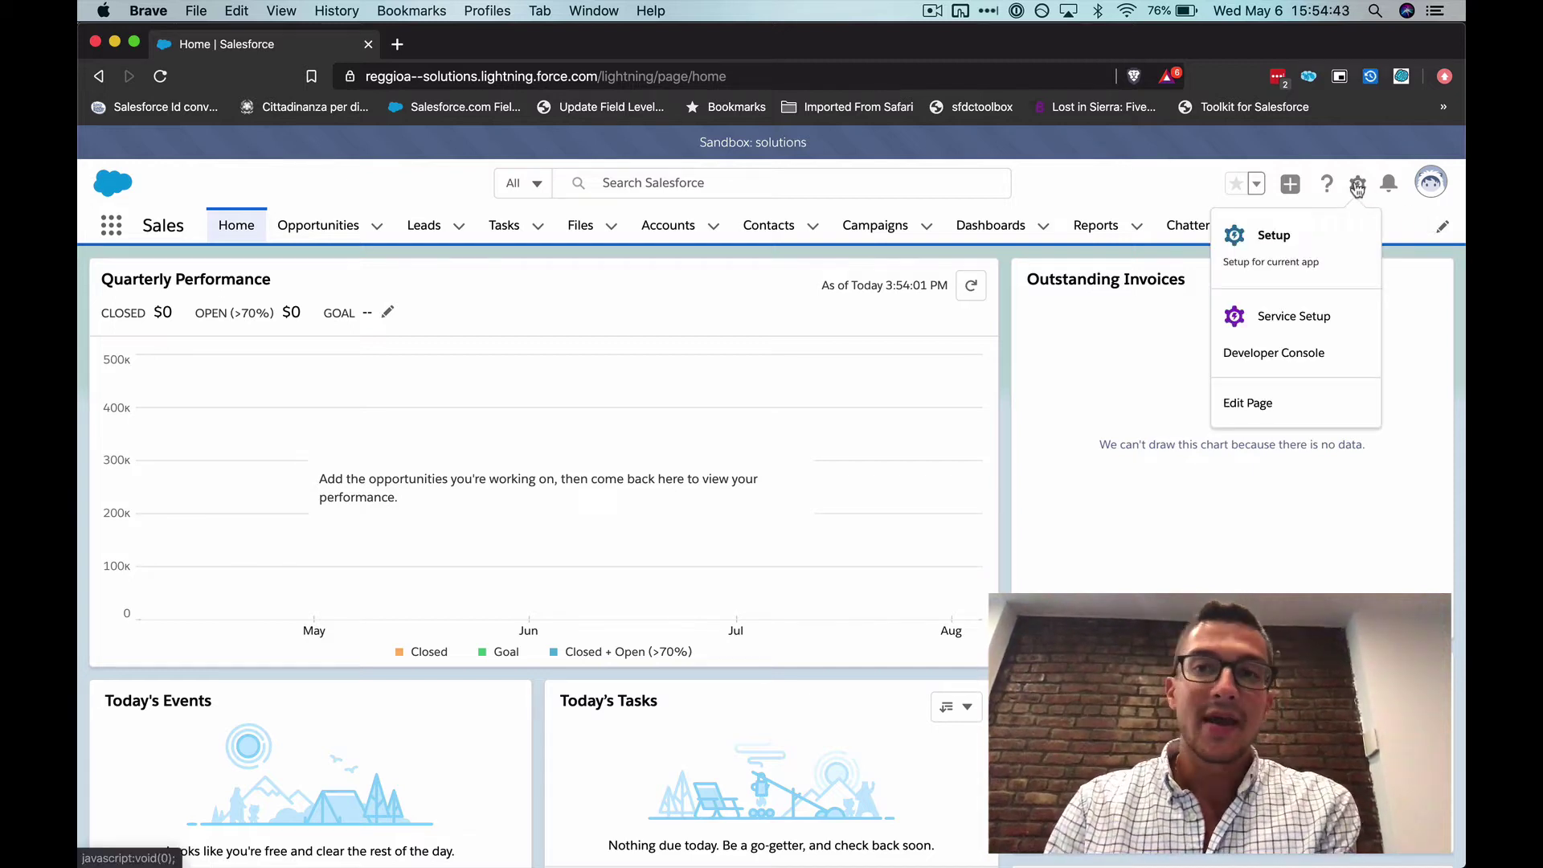
{"action": "left_click", "coordinate": [1277, 235]}
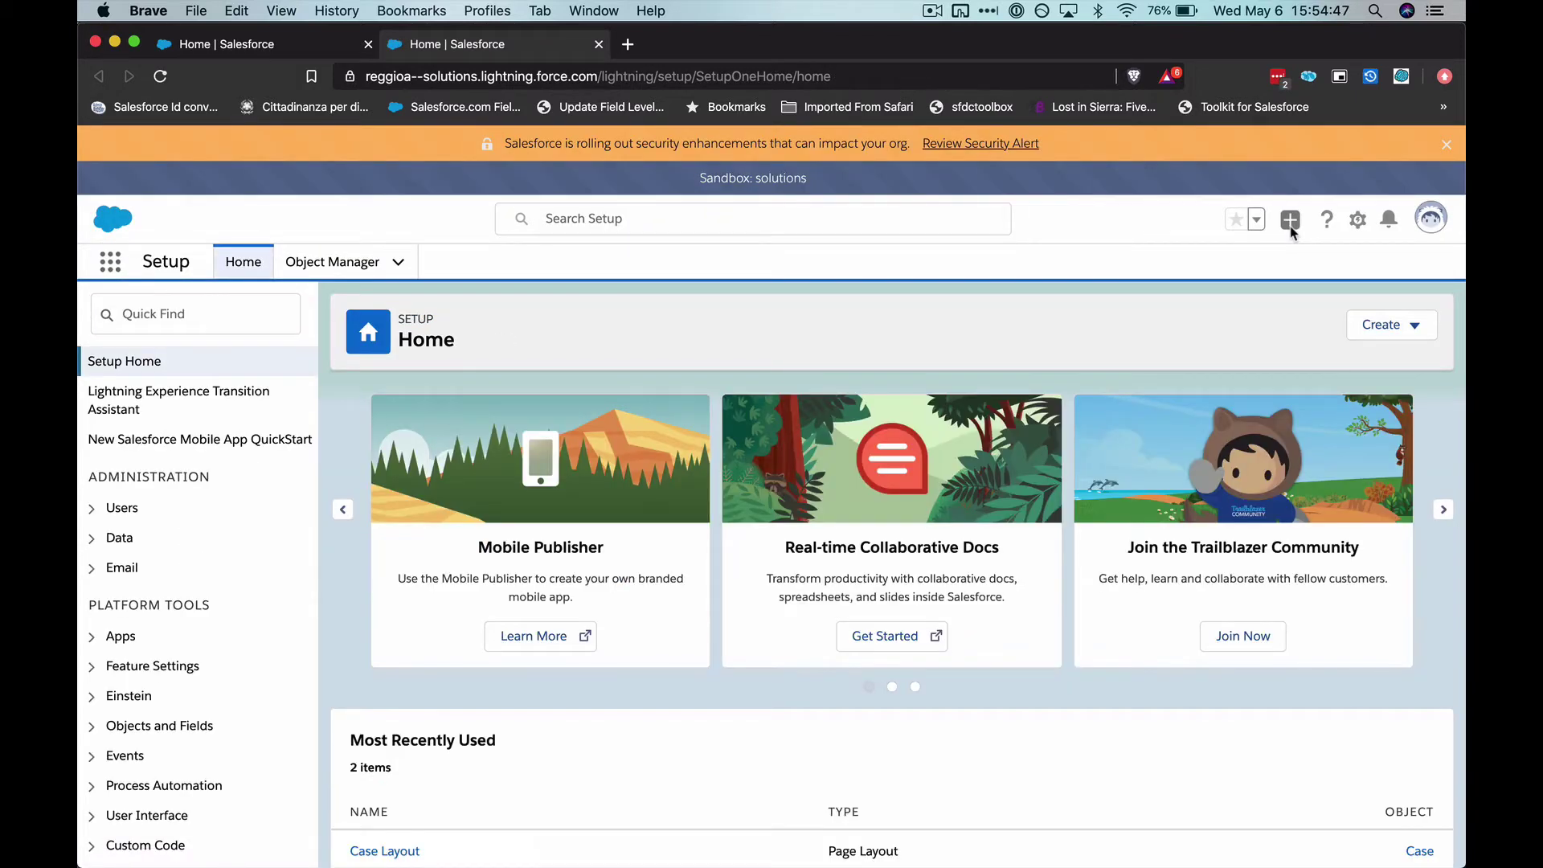
{"action": "left_click", "coordinate": [183, 323]}
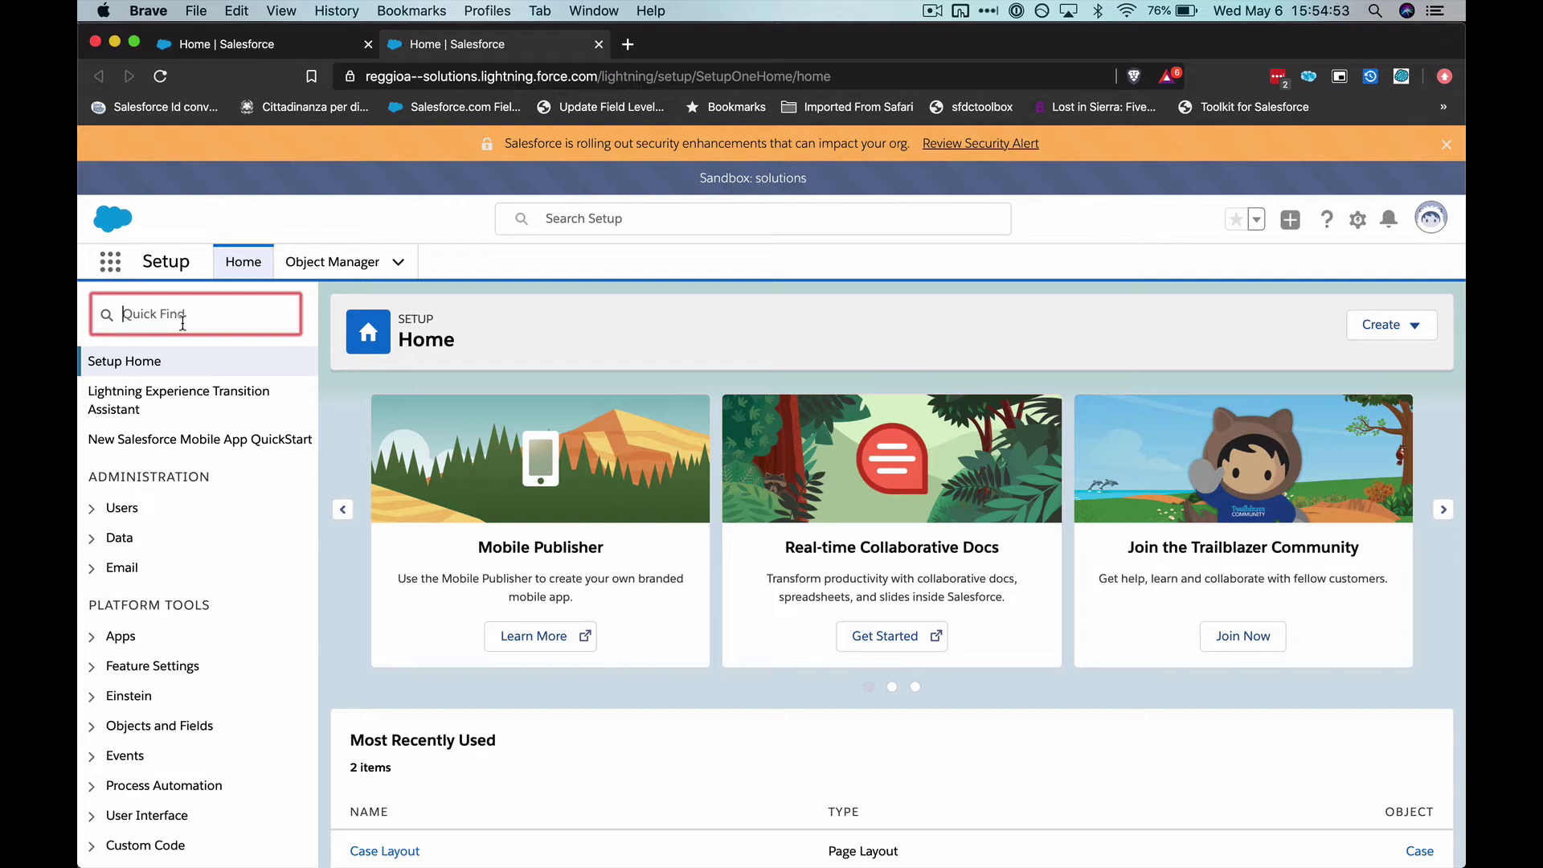
{"action": "type", "text": "email-t"}
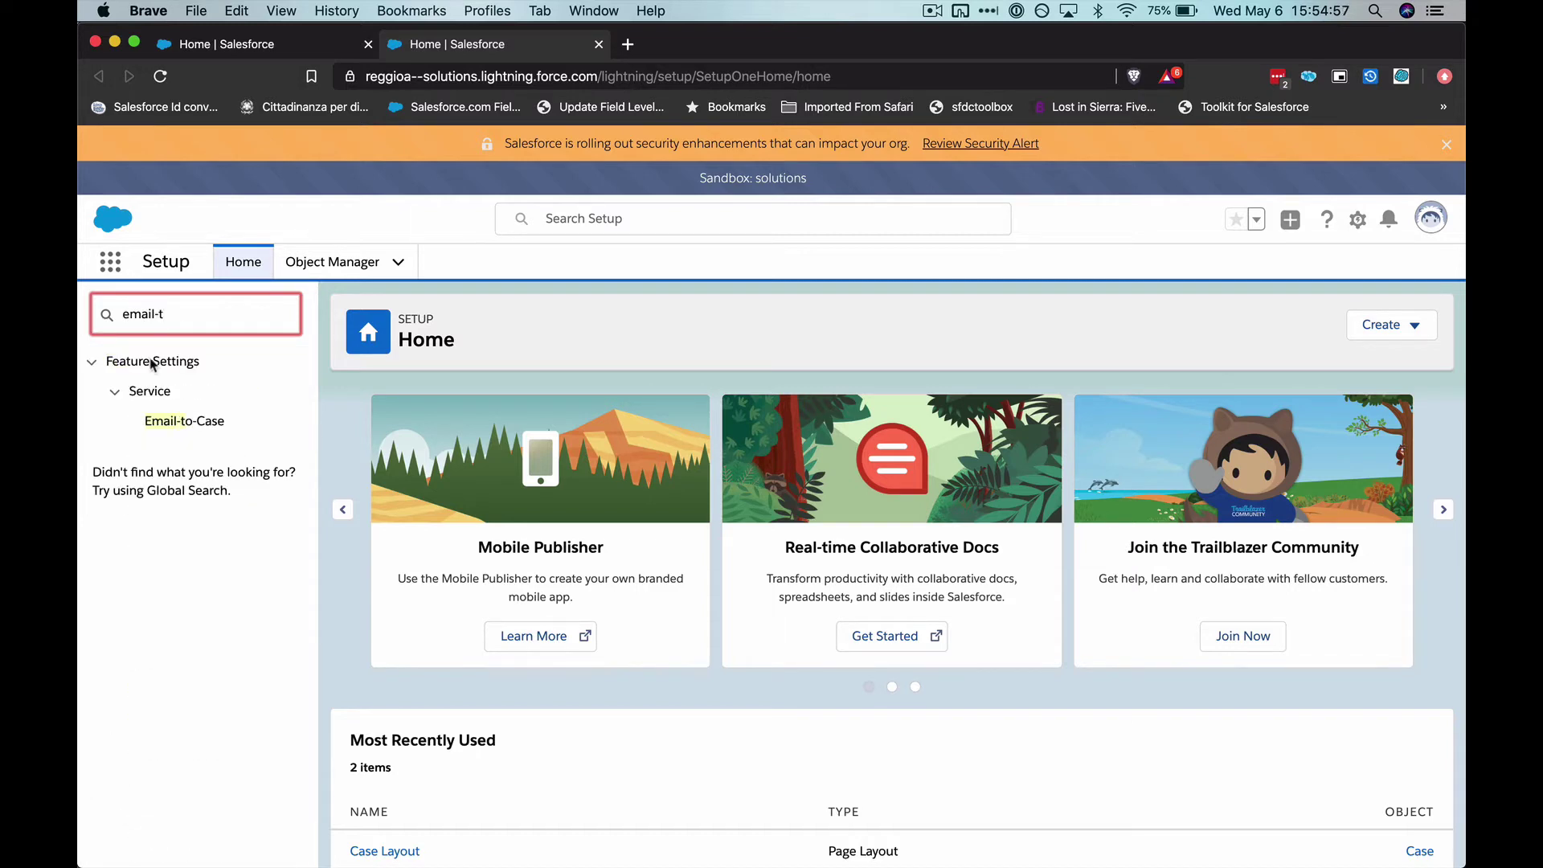
{"action": "left_click", "coordinate": [168, 426]}
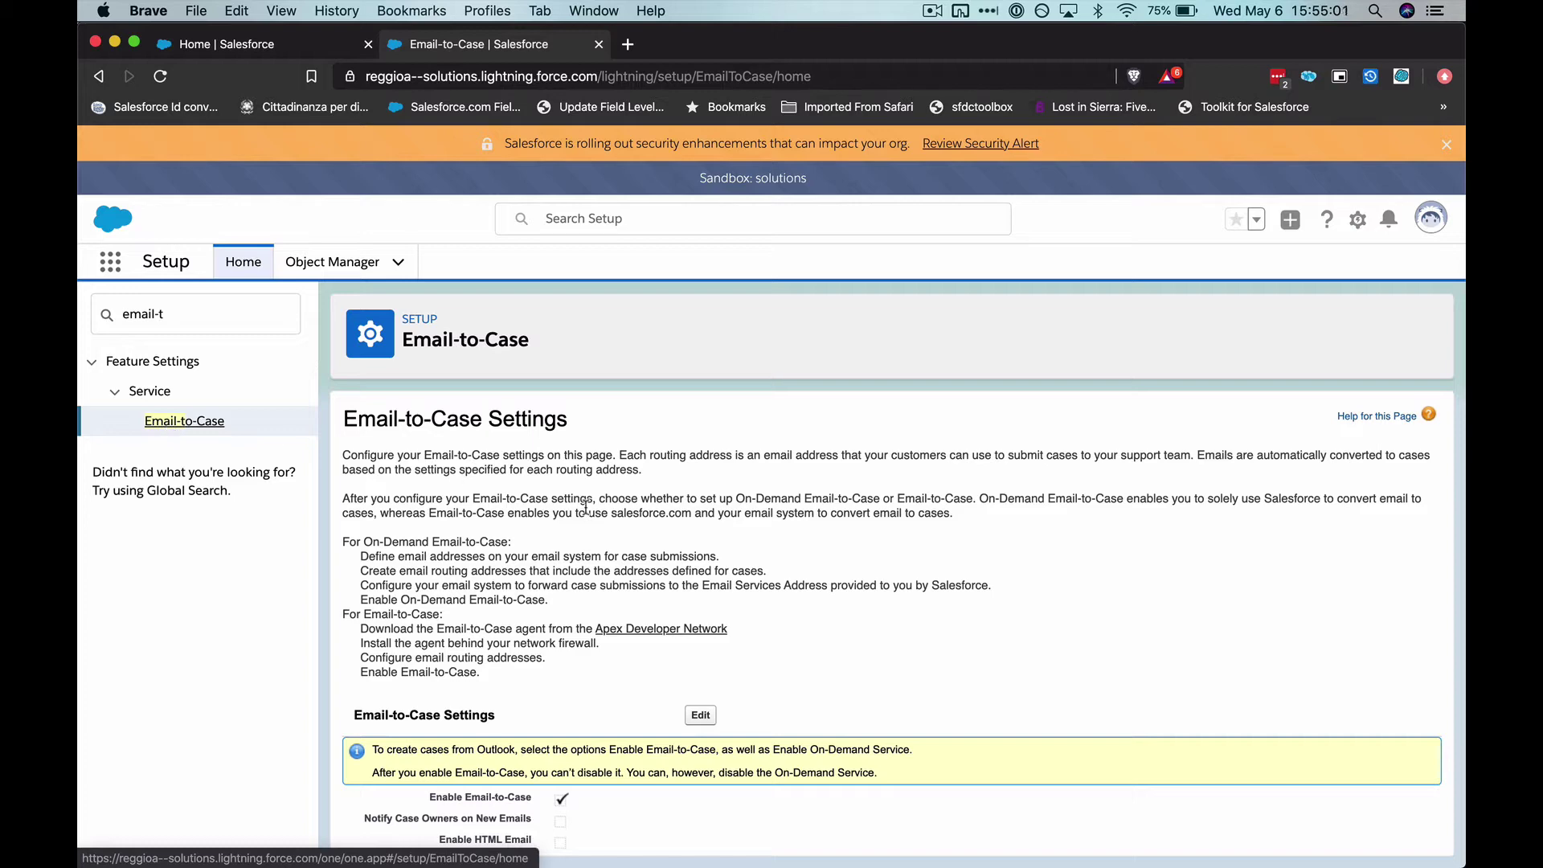
Step: Review the Email-to-Case settings in edit mode, including the thread ID and On-Demand Service options, cancel the edit and check the routing addresses
{"action": "scroll", "coordinate": [583, 506], "scroll_direction": "down", "scroll_amount": 6}
{"action": "scroll", "coordinate": [582, 506], "scroll_direction": "up", "scroll_amount": 1}
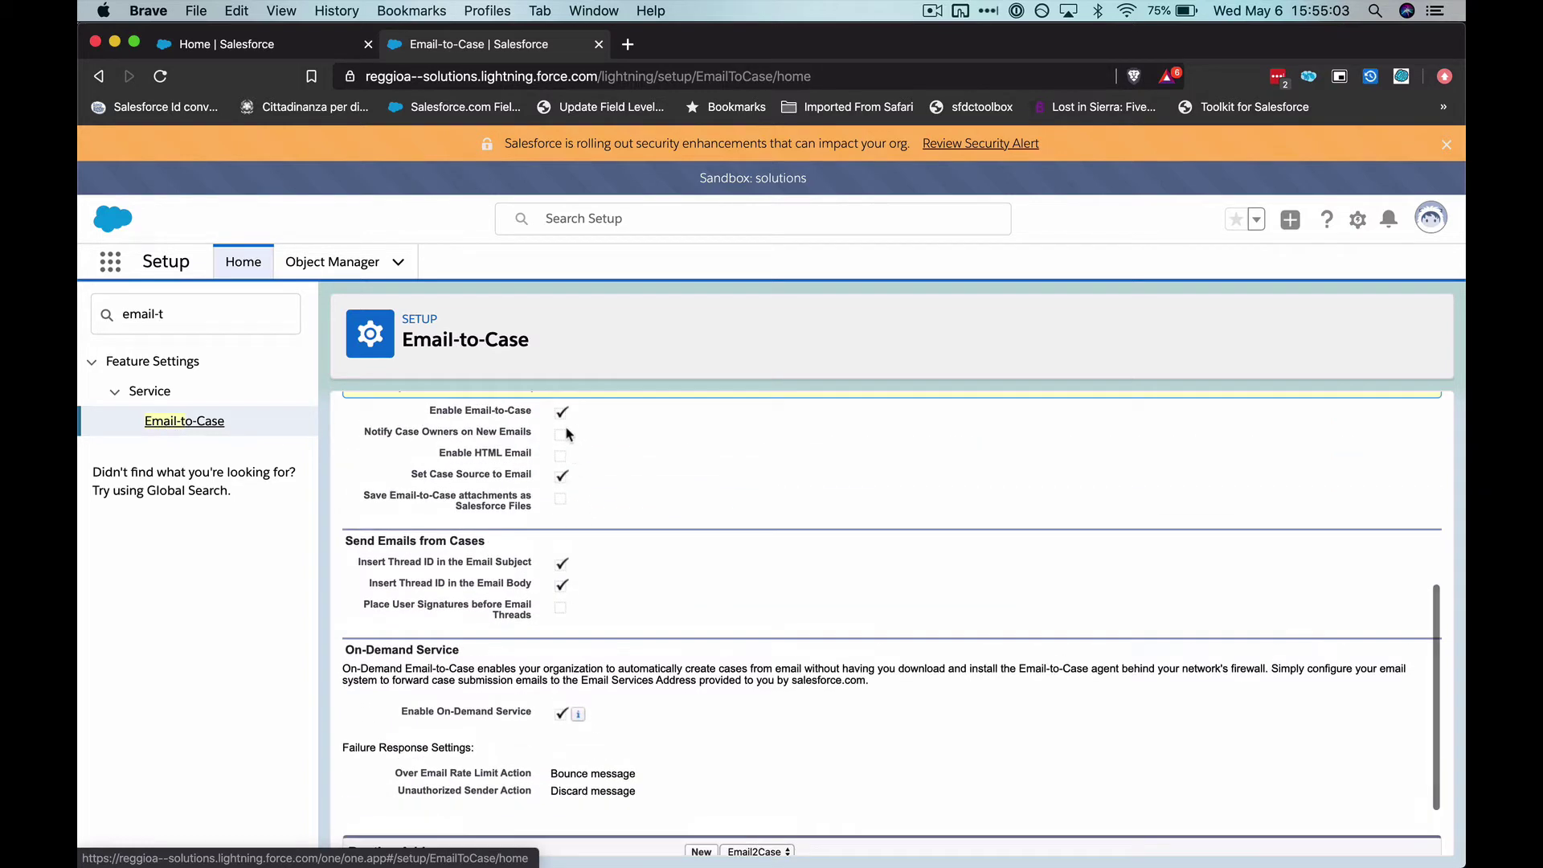
{"action": "scroll", "coordinate": [615, 370], "scroll_direction": "up", "scroll_amount": 1}
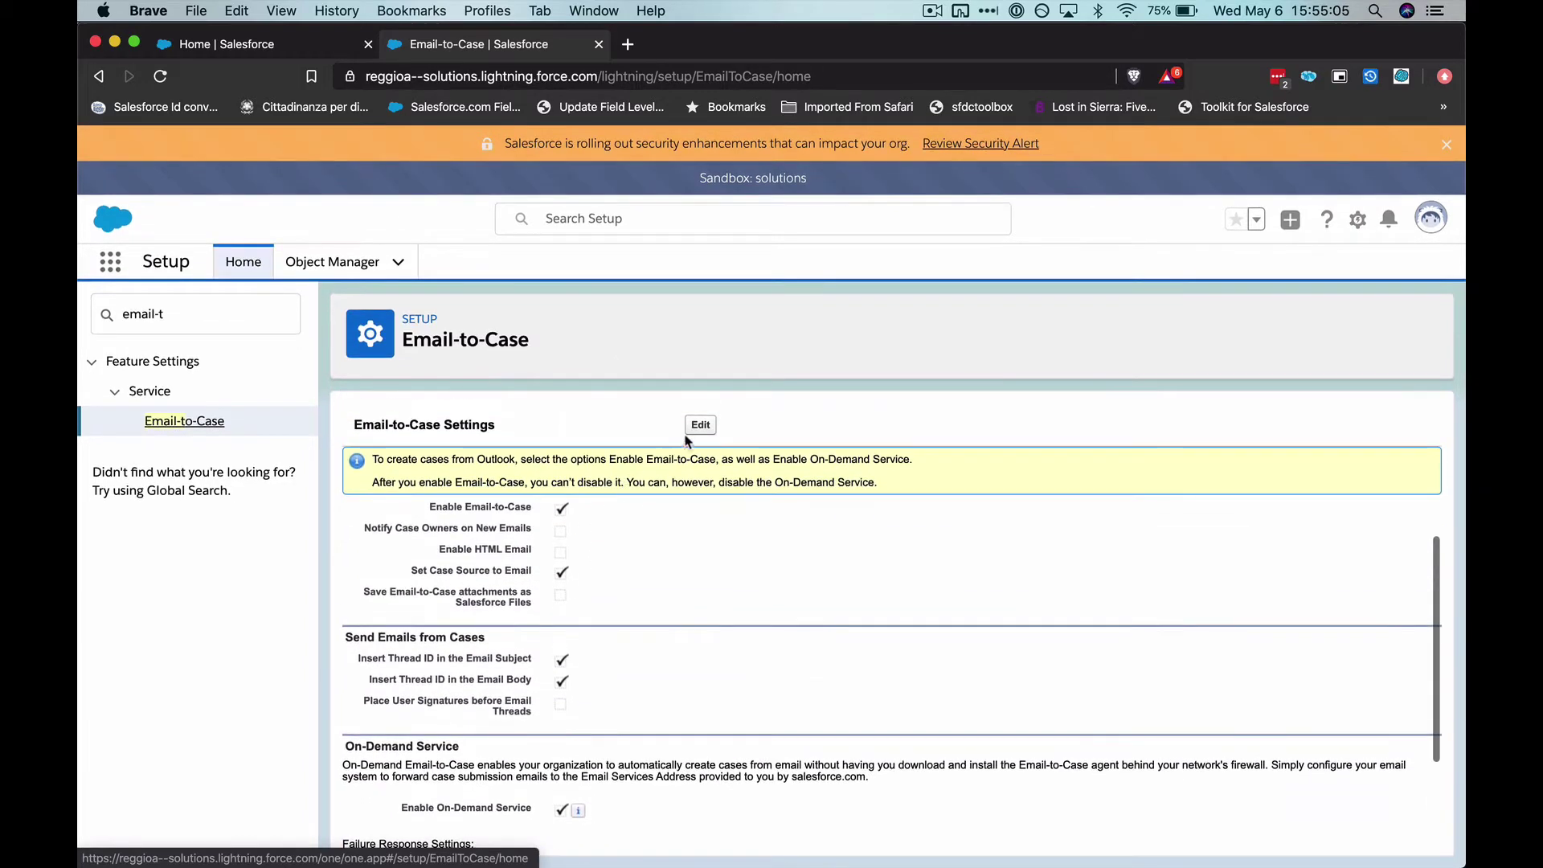
{"action": "left_click", "coordinate": [699, 422]}
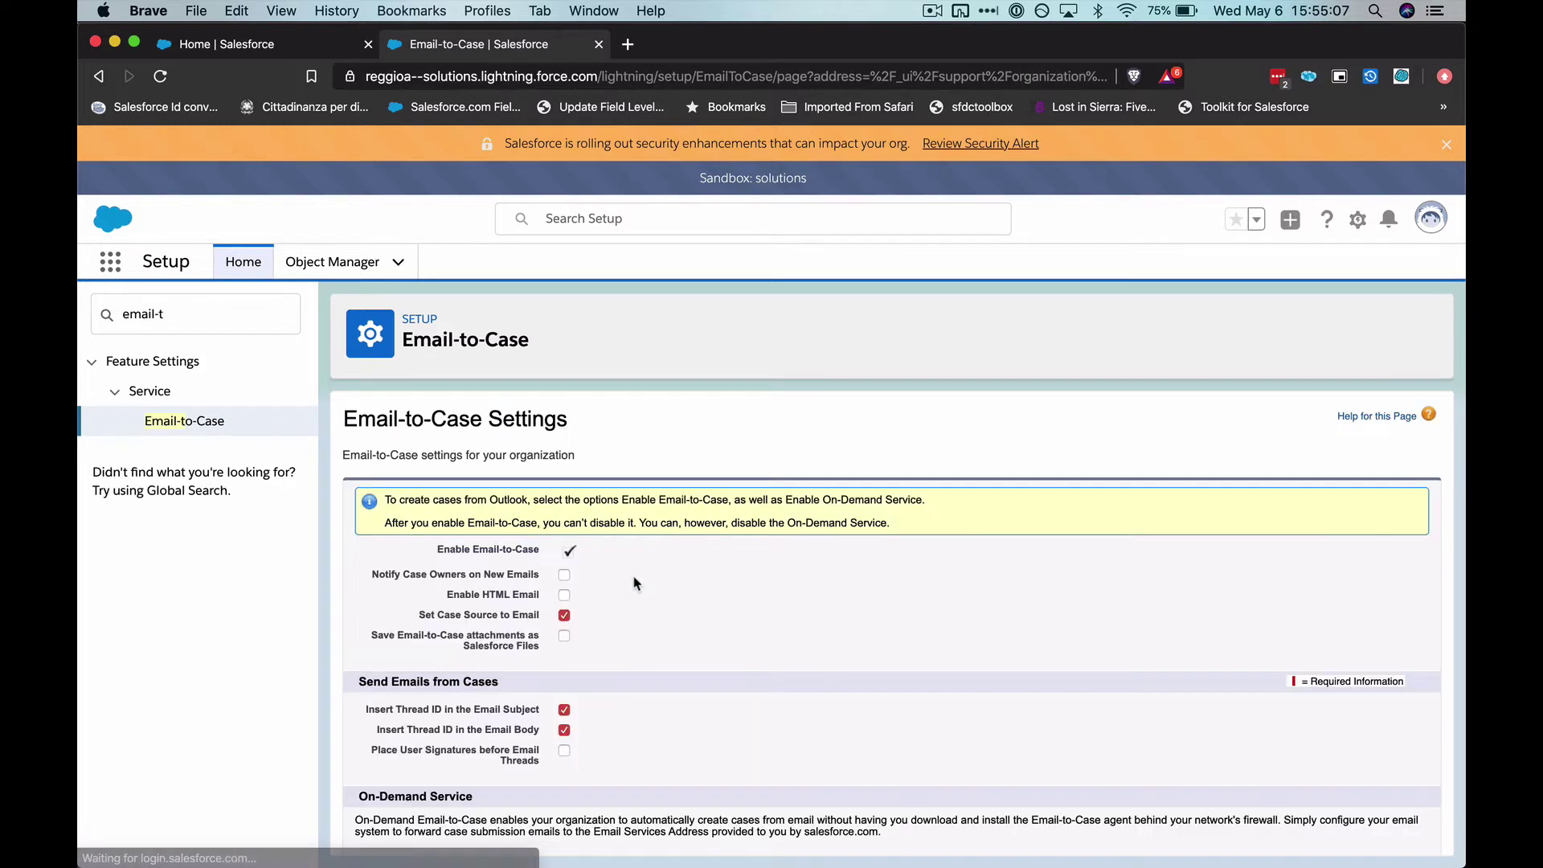
{"action": "scroll", "coordinate": [637, 587], "scroll_direction": "down", "scroll_amount": 4}
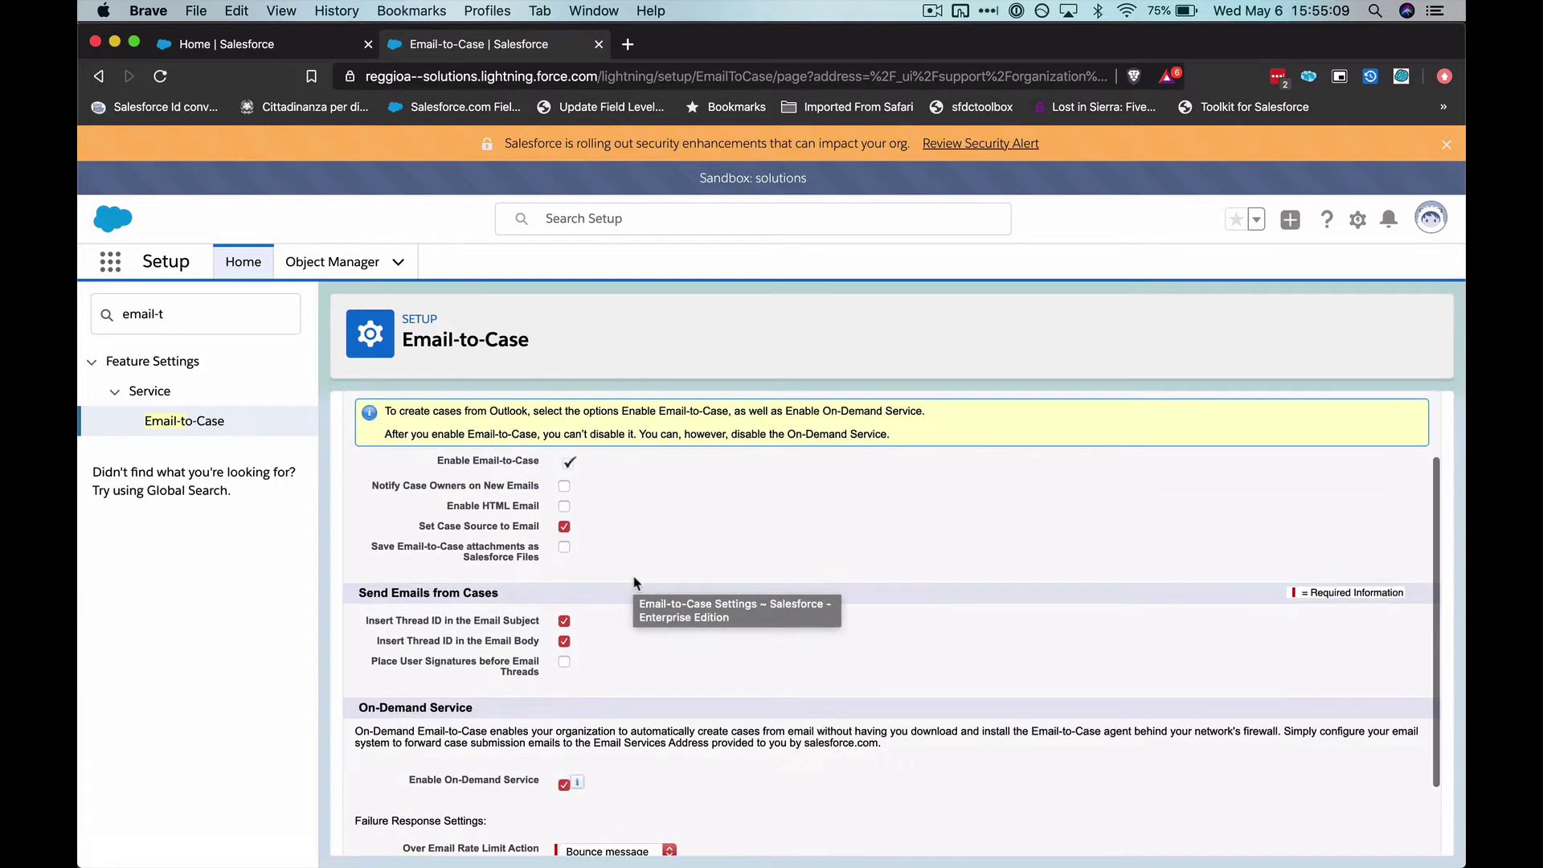
{"action": "scroll", "coordinate": [681, 662], "scroll_direction": "up", "scroll_amount": 3}
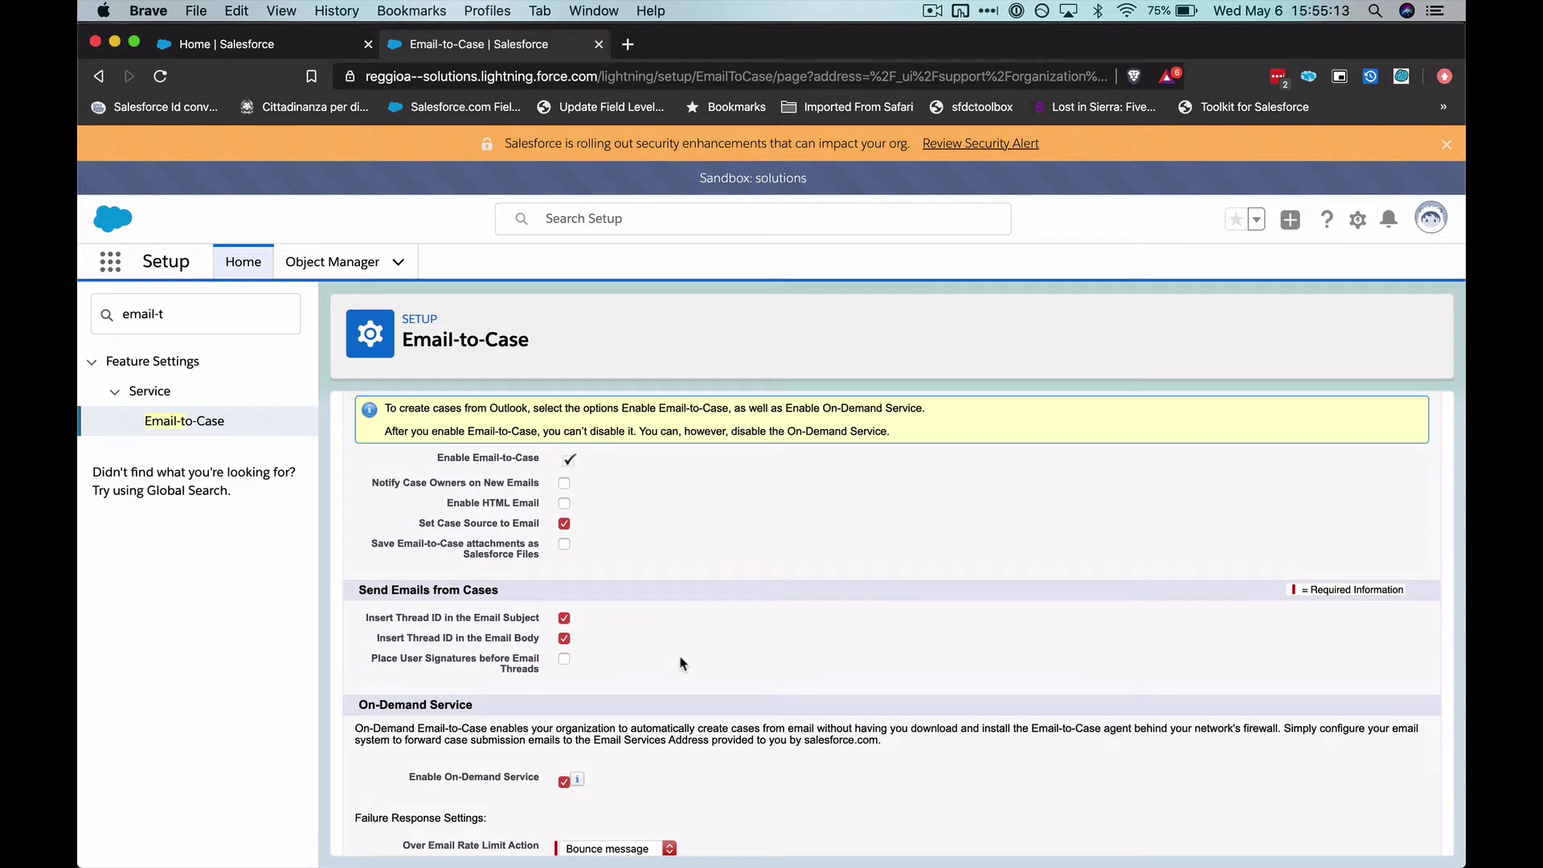
{"action": "left_click_drag", "start_coordinate": [367, 620], "coordinate": [511, 631]}
{"action": "left_click", "coordinate": [511, 631]}
{"action": "left_click_drag", "start_coordinate": [389, 640], "coordinate": [565, 637]}
{"action": "left_click", "coordinate": [673, 647]}
{"action": "scroll", "coordinate": [674, 650], "scroll_direction": "down", "scroll_amount": 1}
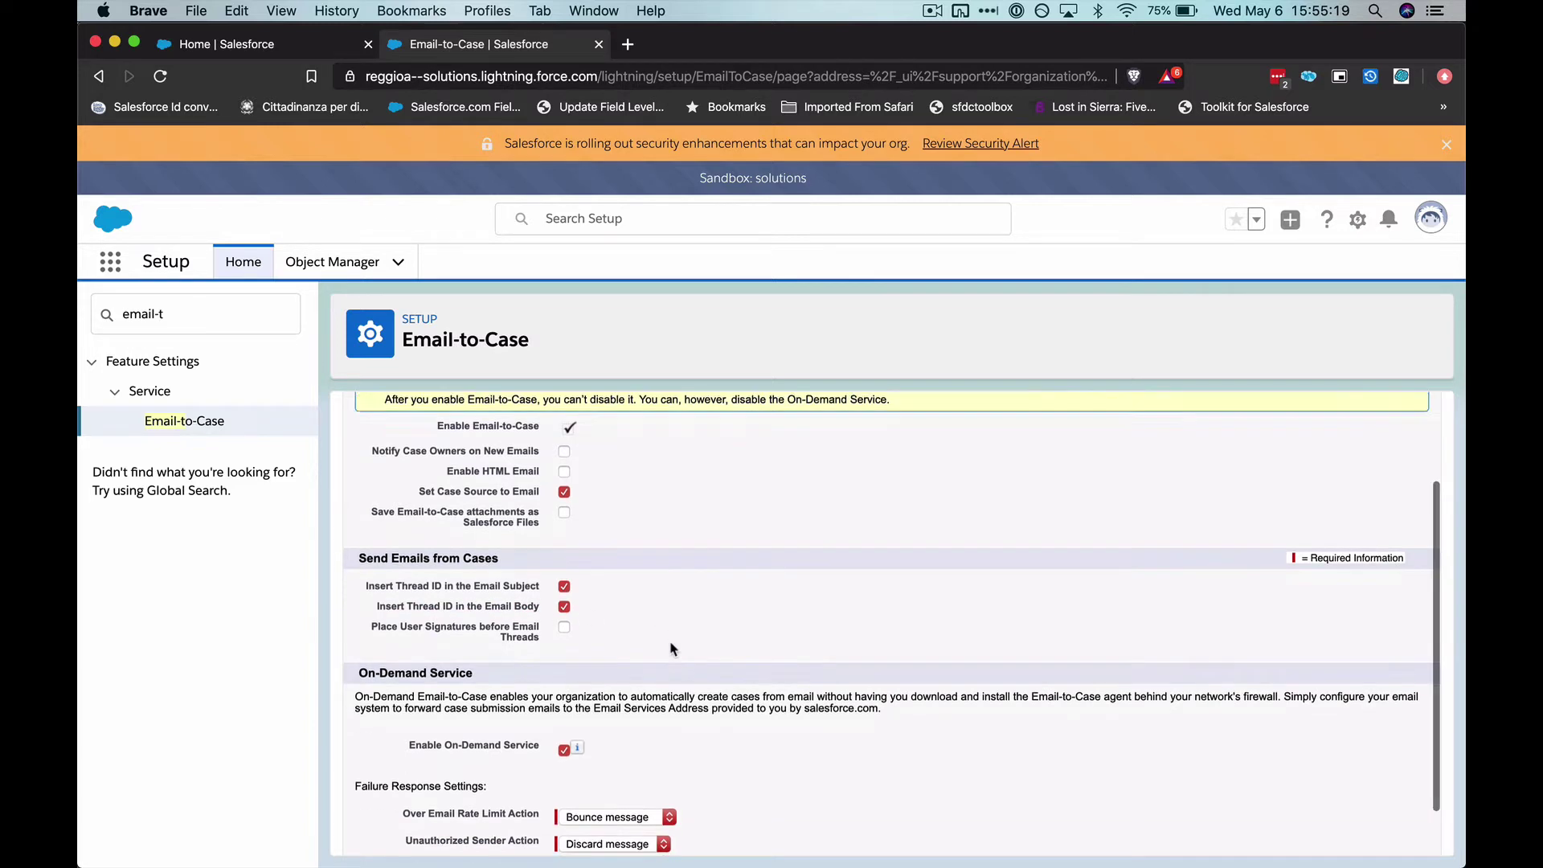
{"action": "scroll", "coordinate": [673, 648], "scroll_direction": "down", "scroll_amount": 1}
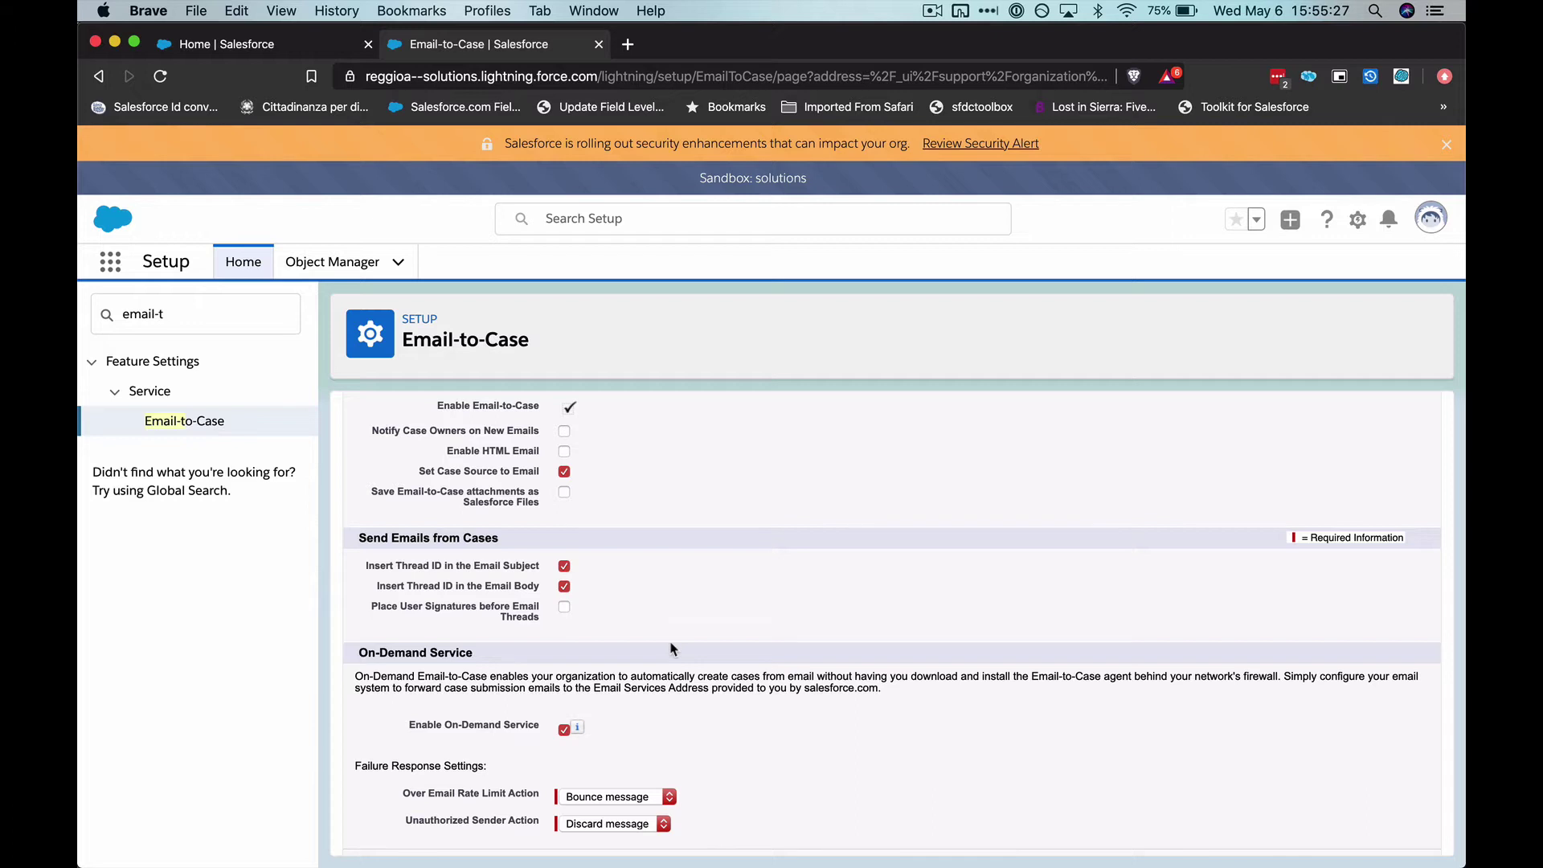
{"action": "scroll", "coordinate": [673, 647], "scroll_direction": "down", "scroll_amount": 1}
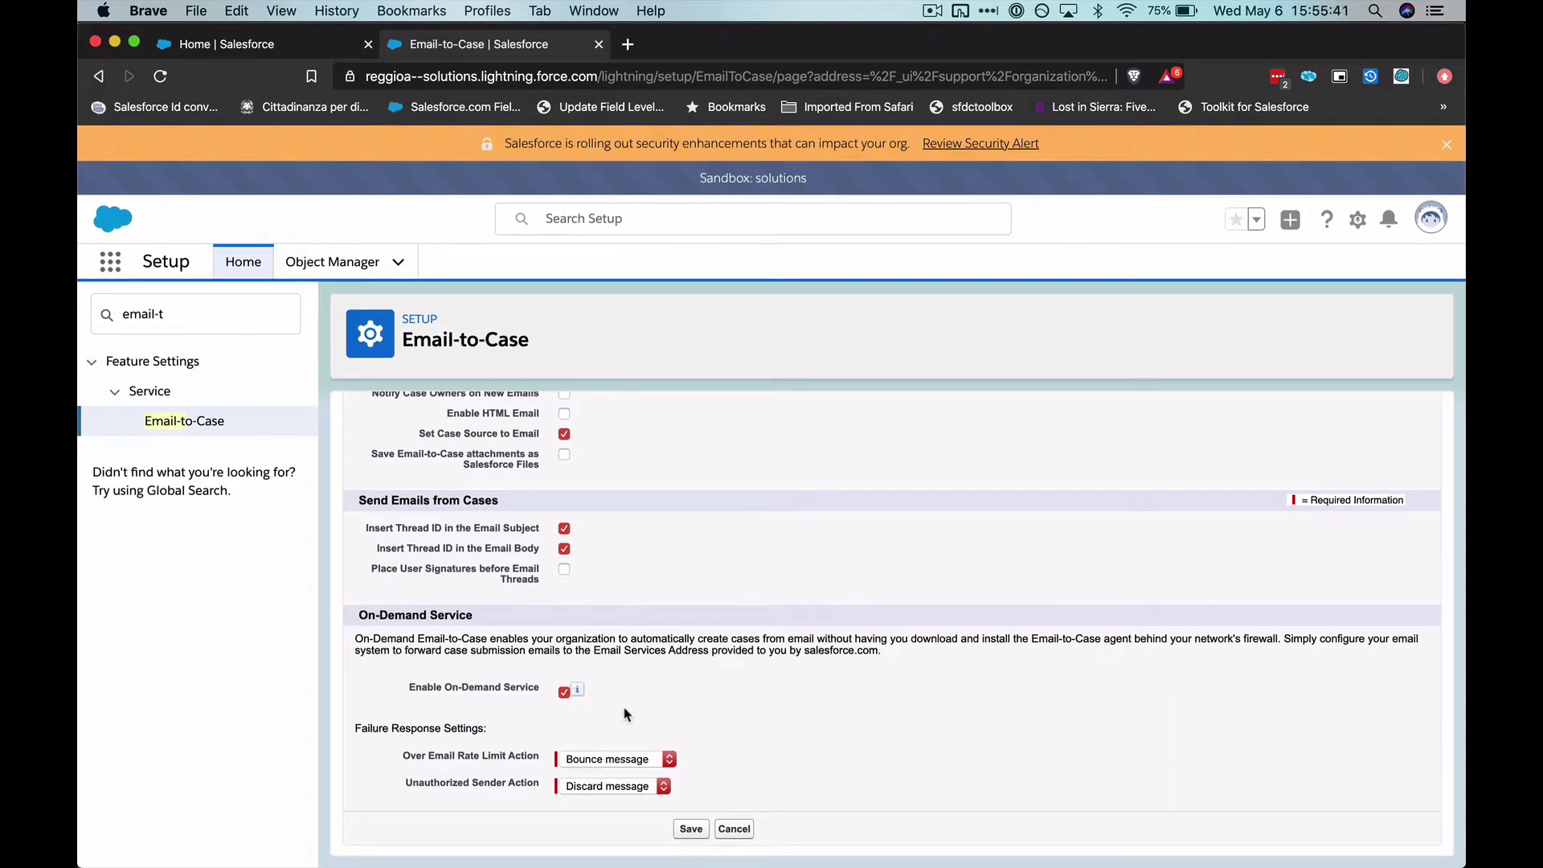
{"action": "left_click", "coordinate": [733, 828]}
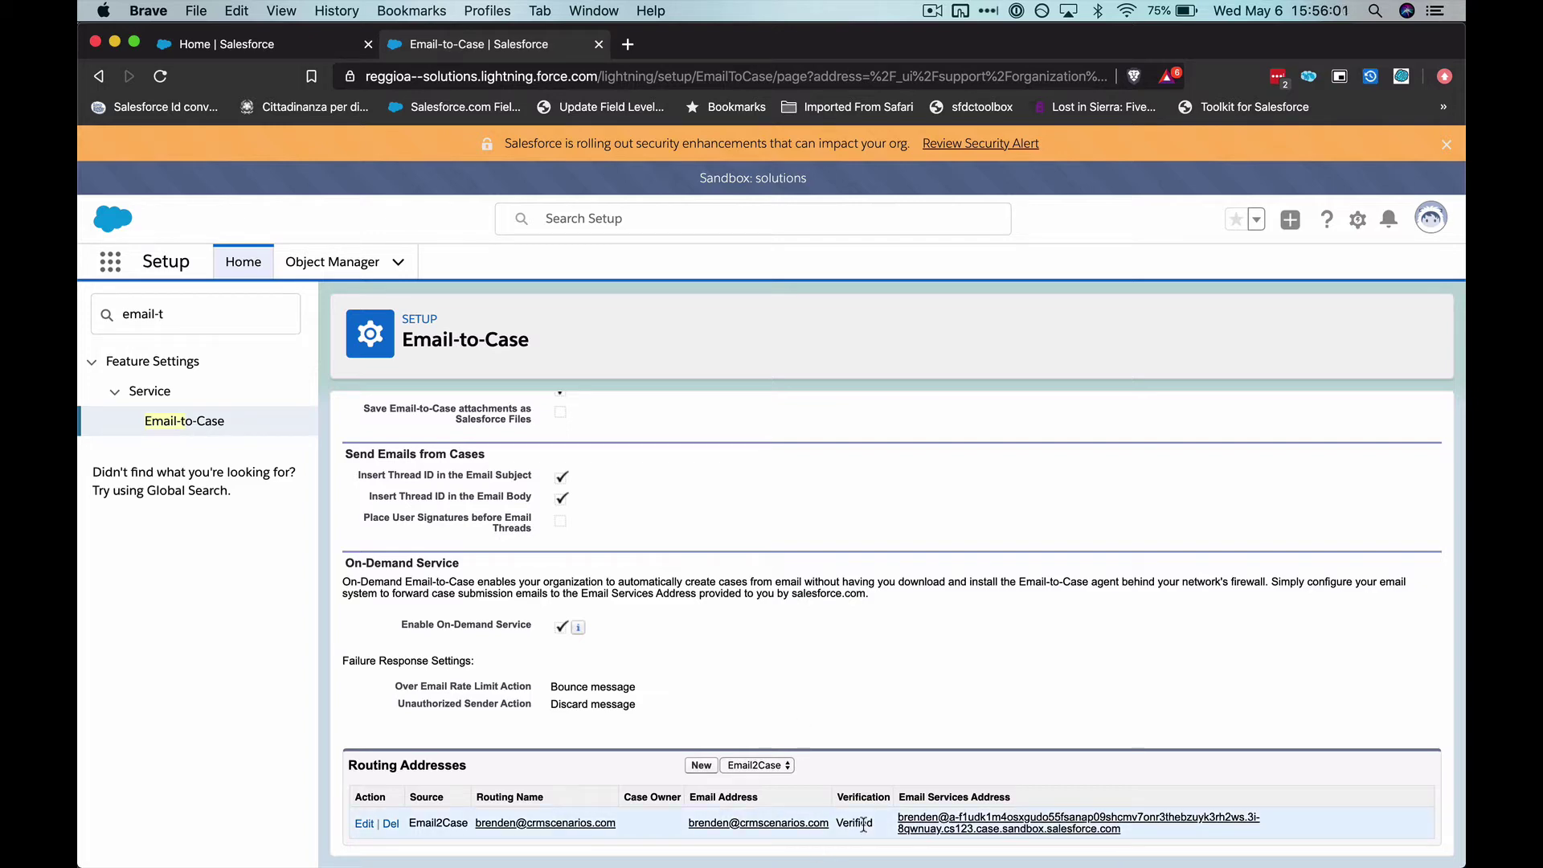
{"action": "scroll", "coordinate": [863, 826], "scroll_direction": "up", "scroll_amount": 10}
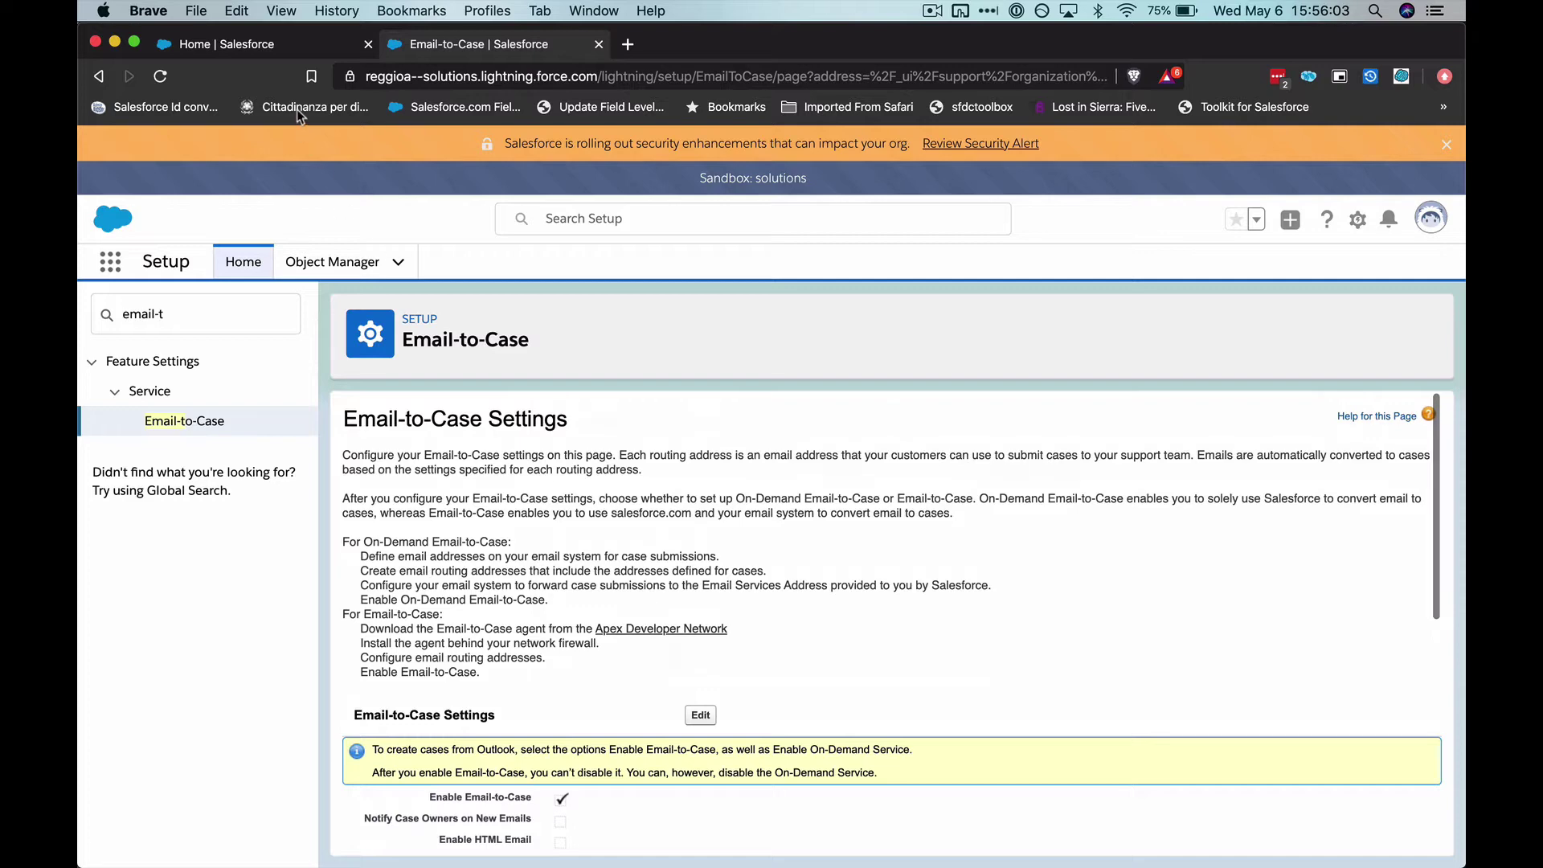
Step: Start a new case from the Sales app and assign Test Contact as its contact
{"action": "left_click", "coordinate": [241, 44]}
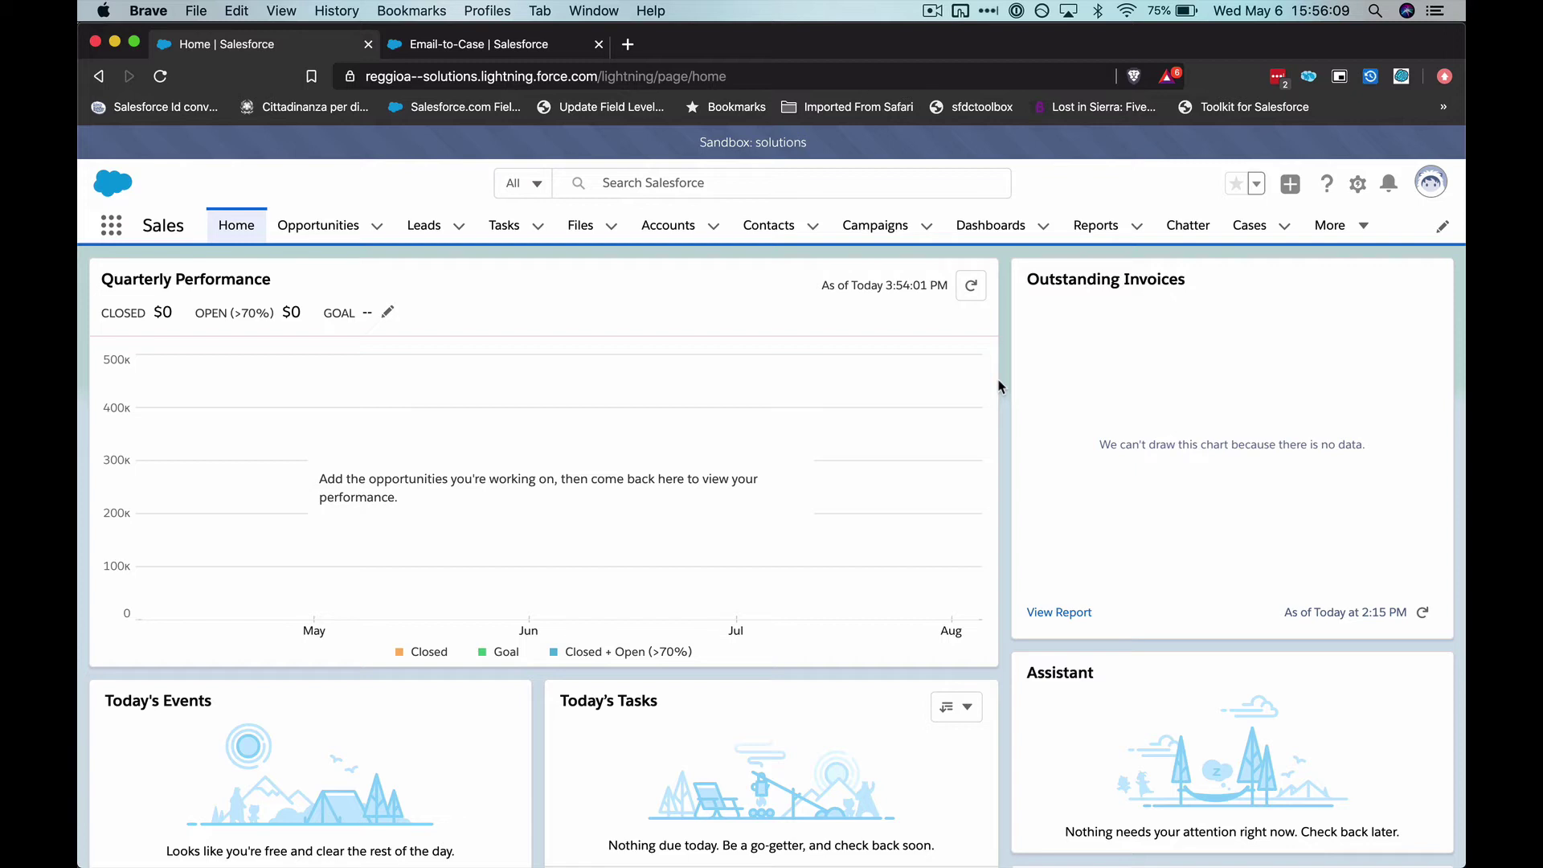
{"action": "left_click", "coordinate": [1248, 228]}
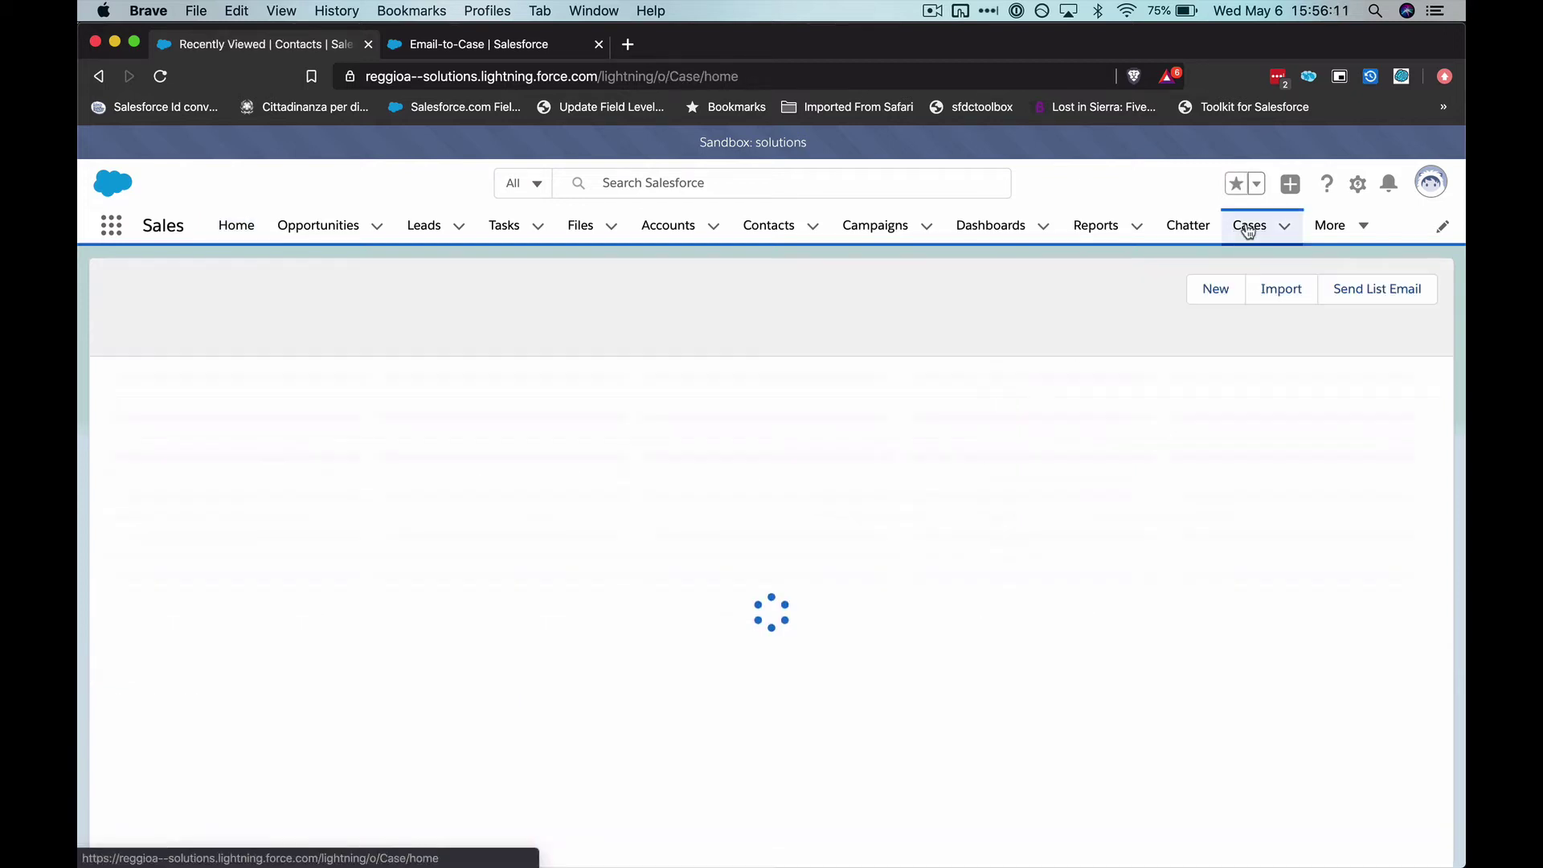
{"action": "left_click", "coordinate": [1292, 290]}
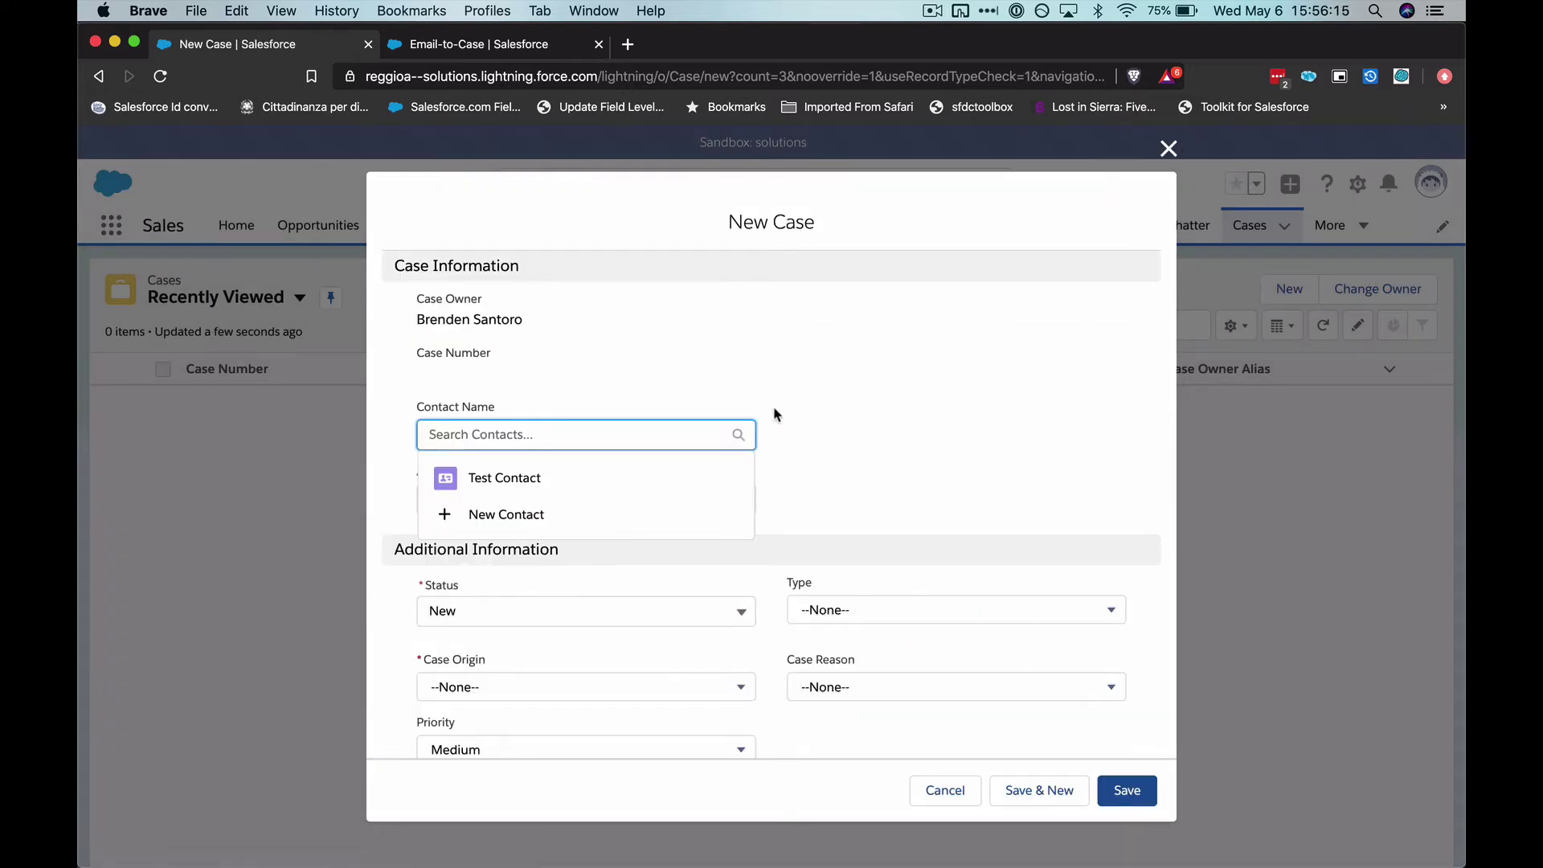
{"action": "left_click", "coordinate": [529, 490]}
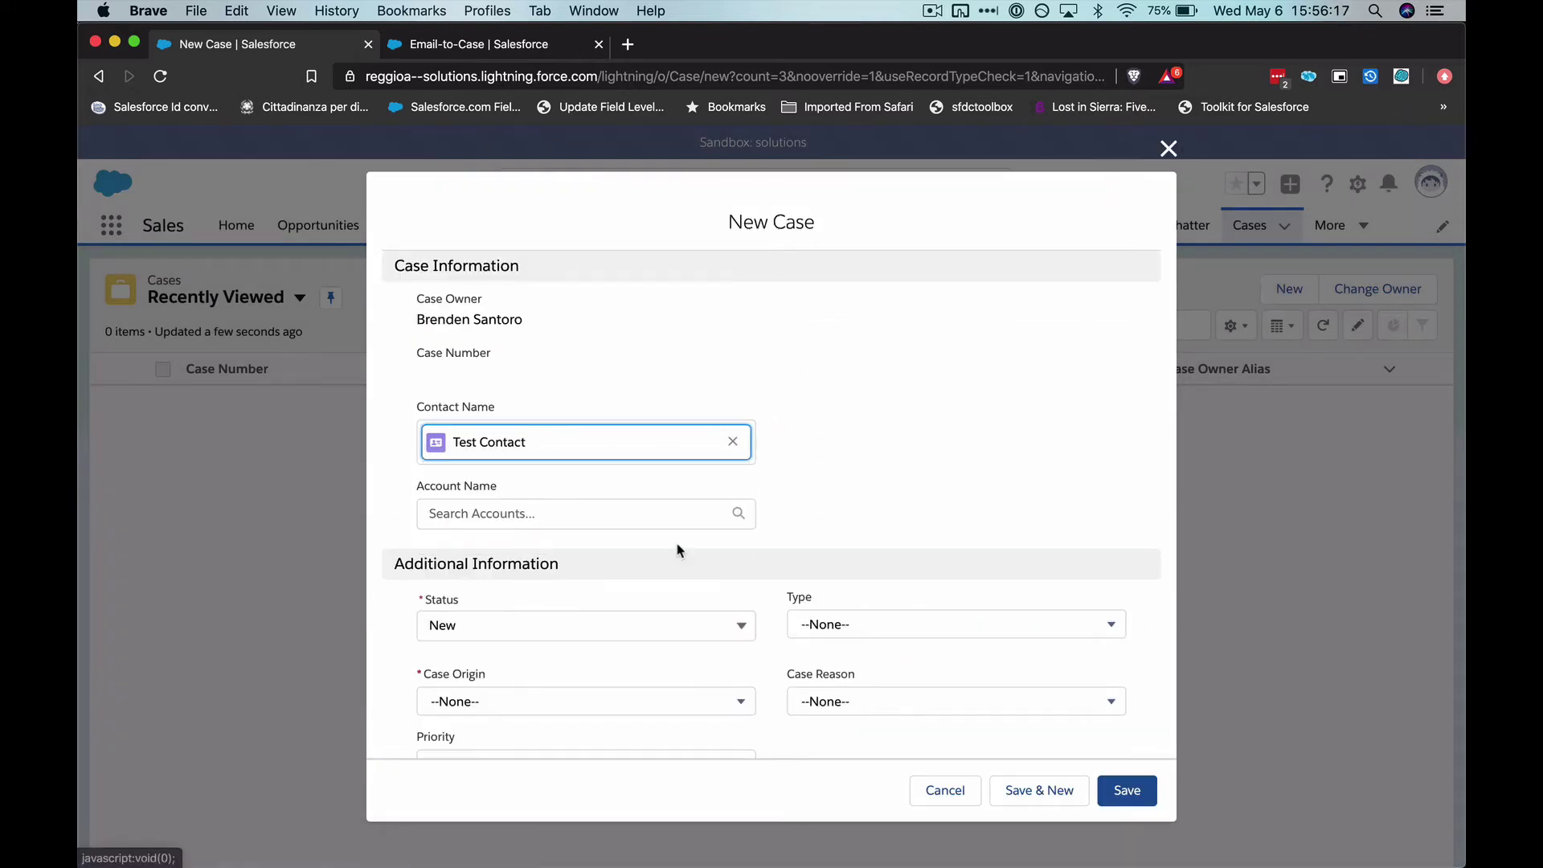
Step: Set the new case's origin to Email and its subject to "test case", and save the case
{"action": "scroll", "coordinate": [677, 551], "scroll_direction": "down", "scroll_amount": 2}
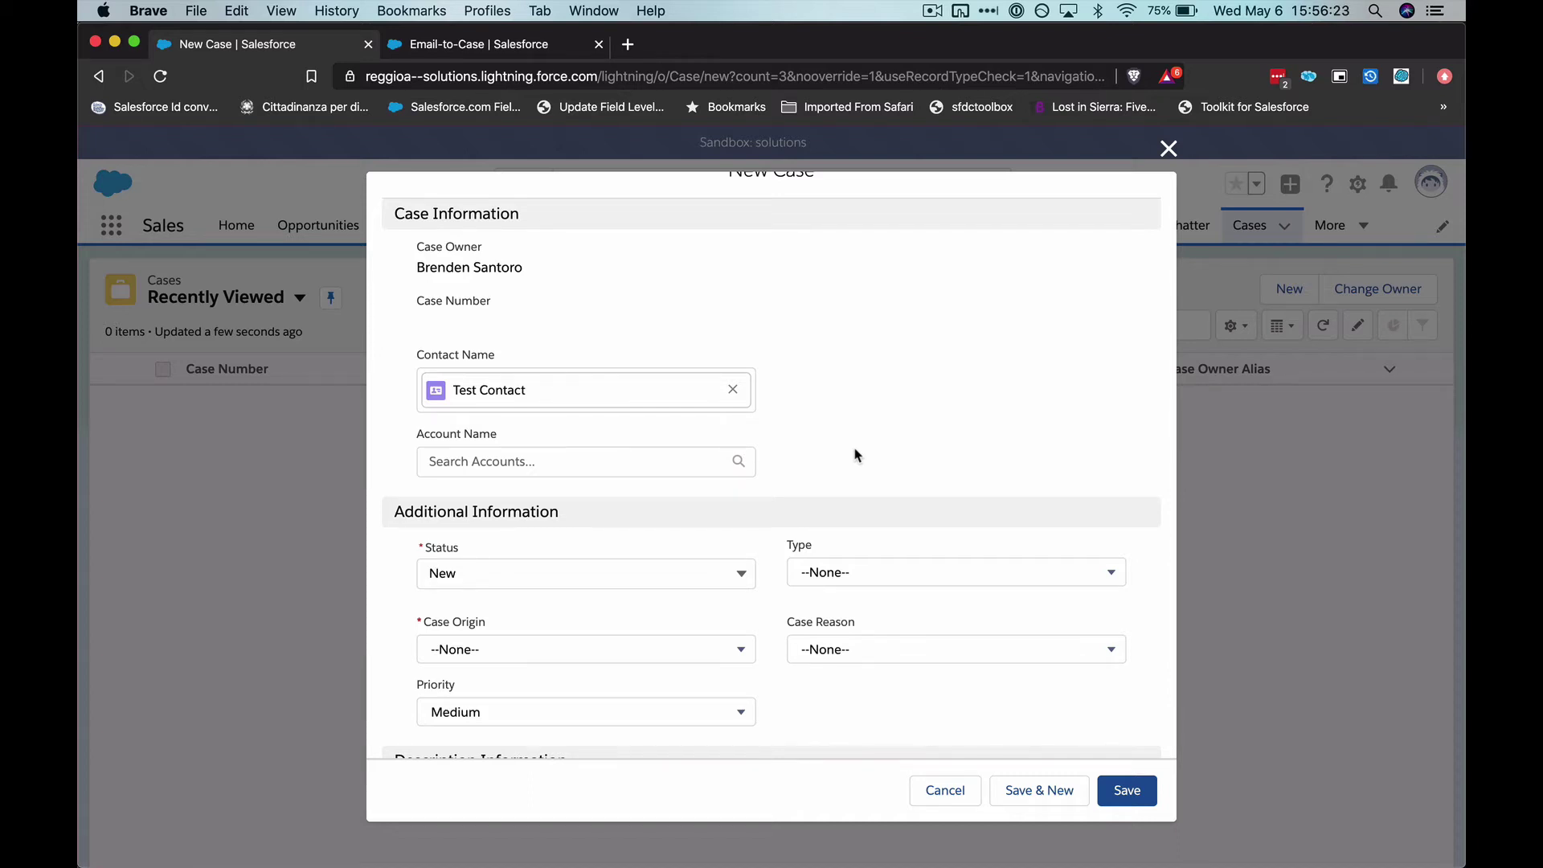
{"action": "scroll", "coordinate": [858, 455], "scroll_direction": "down", "scroll_amount": 3}
{"action": "left_click", "coordinate": [692, 518]}
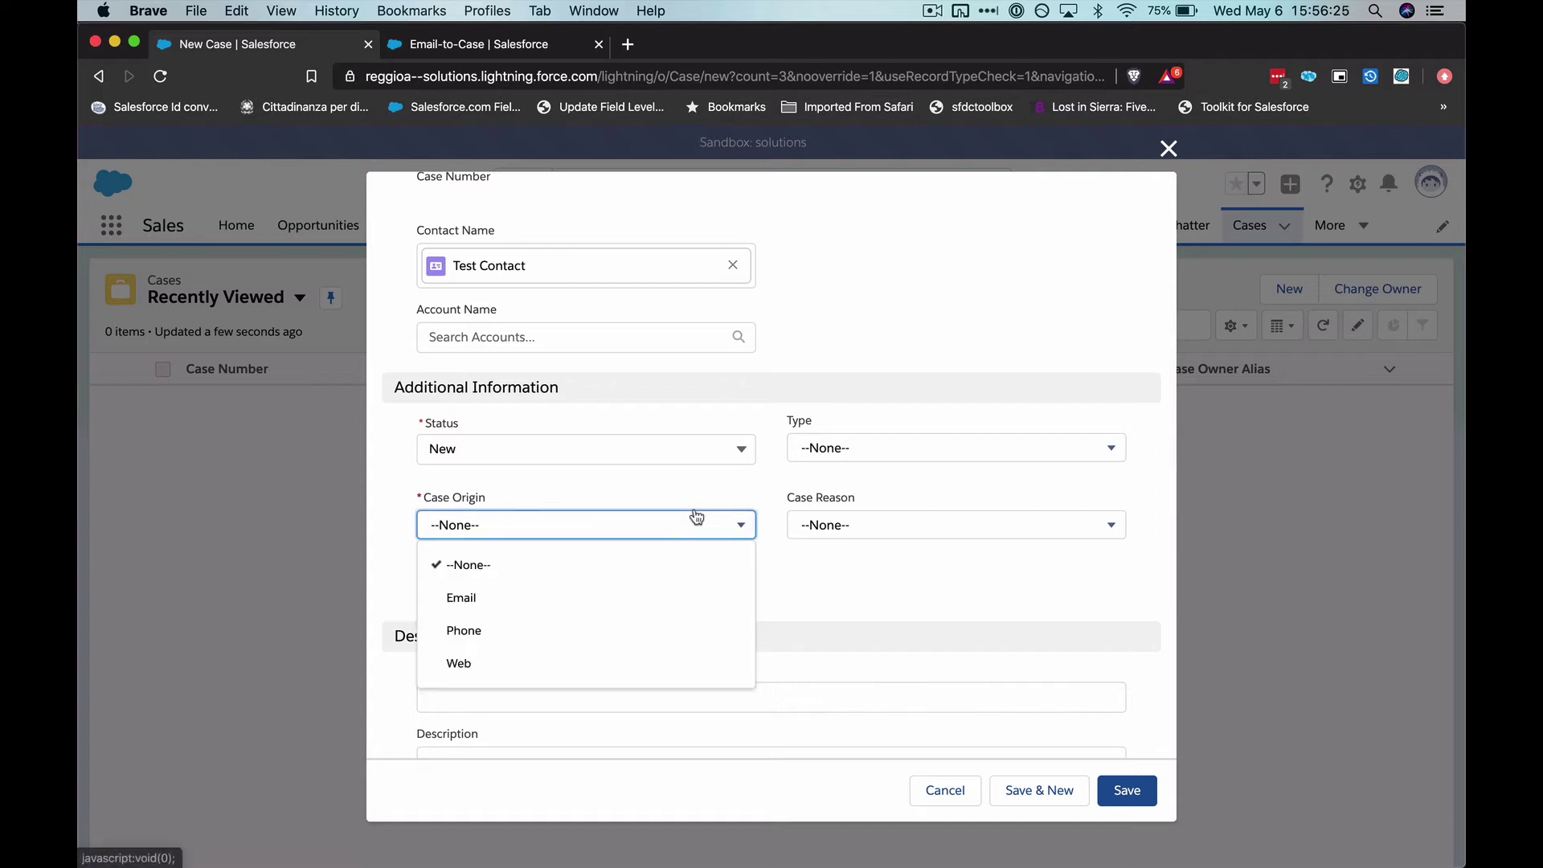
{"action": "left_click", "coordinate": [534, 598]}
{"action": "scroll", "coordinate": [816, 647], "scroll_direction": "down", "scroll_amount": 3}
{"action": "left_click", "coordinate": [683, 561]}
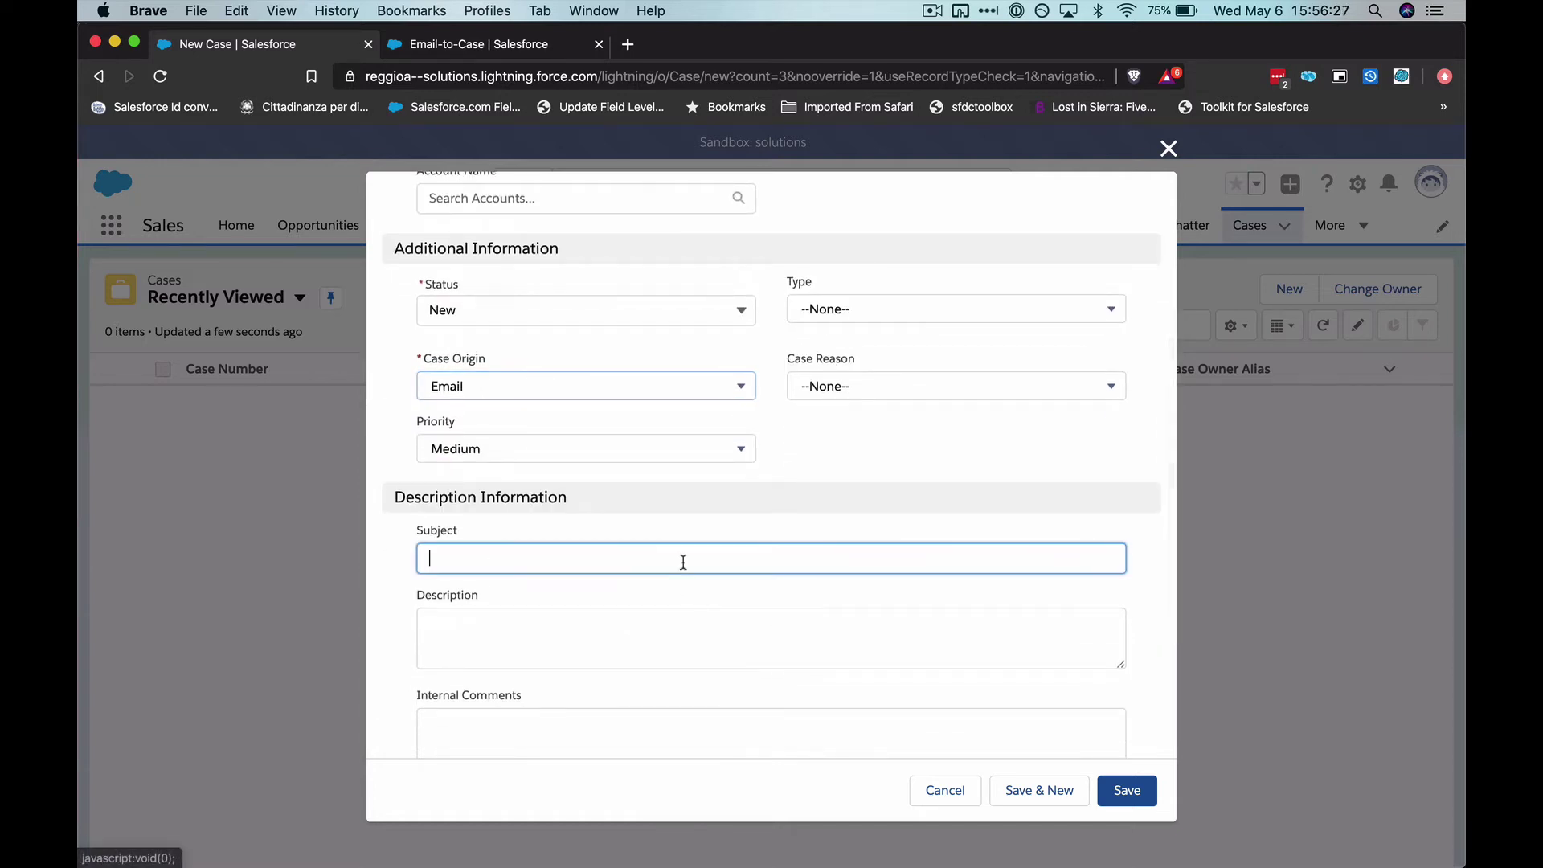
{"action": "type", "text": "test case"}
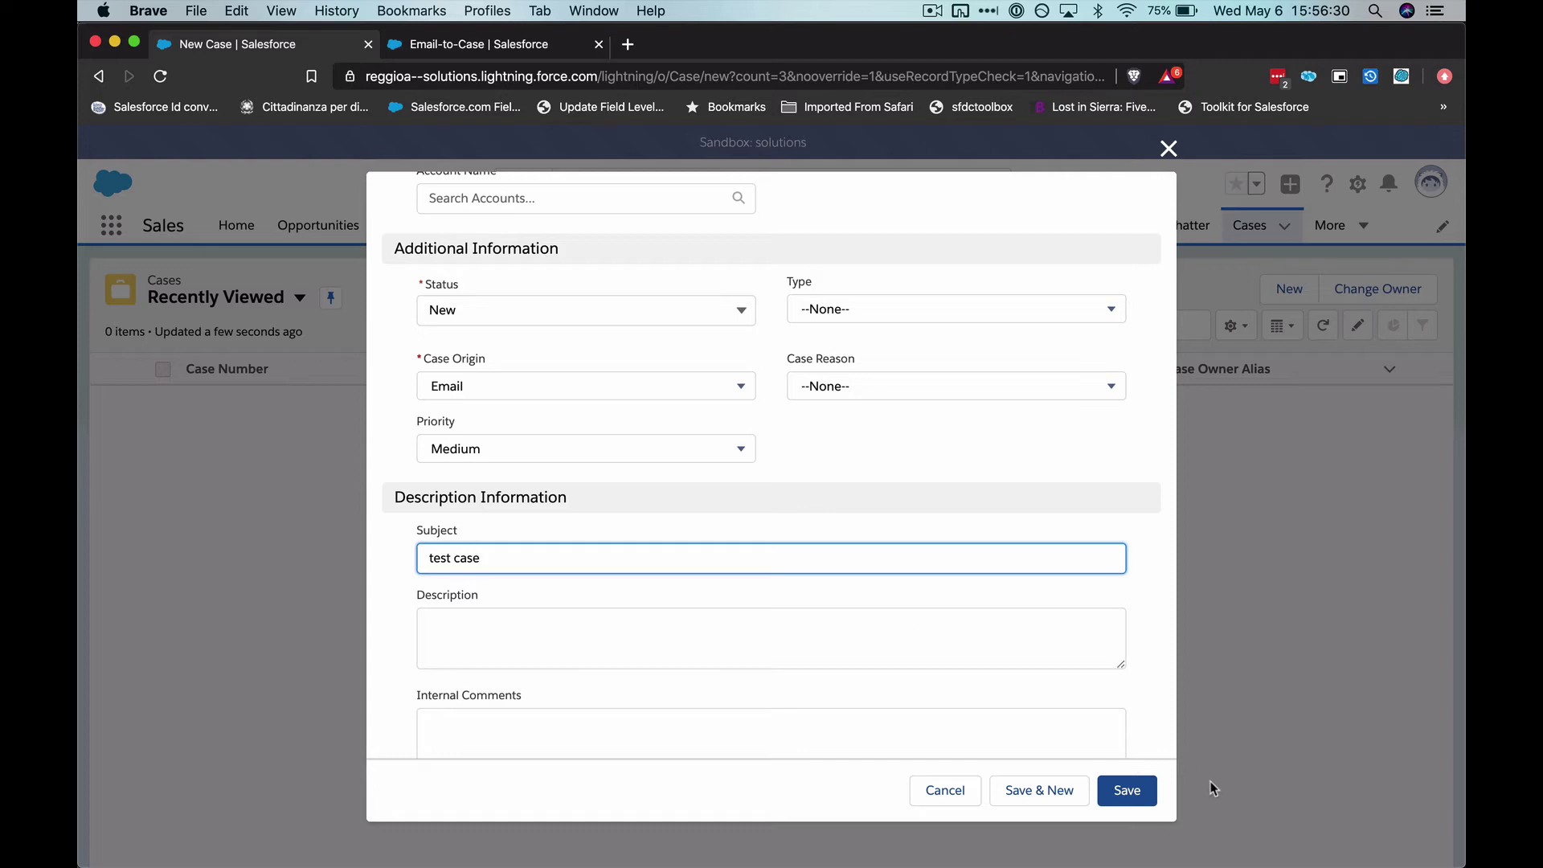
{"action": "left_click", "coordinate": [1144, 800]}
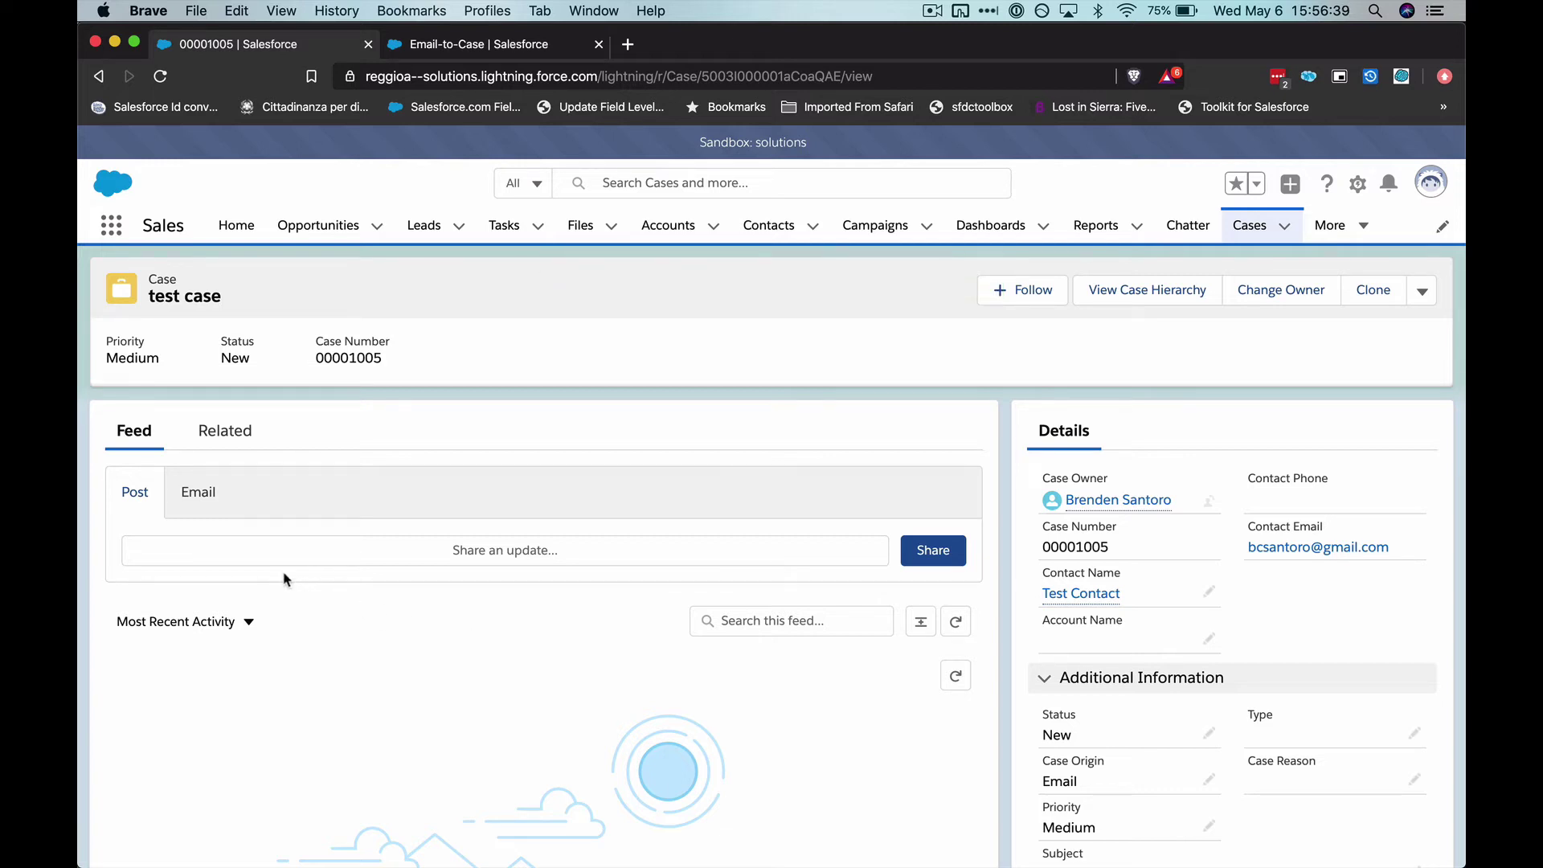
Step: Send an email from the test case to Test Contact with the body "Outbound test"
{"action": "left_click", "coordinate": [202, 512]}
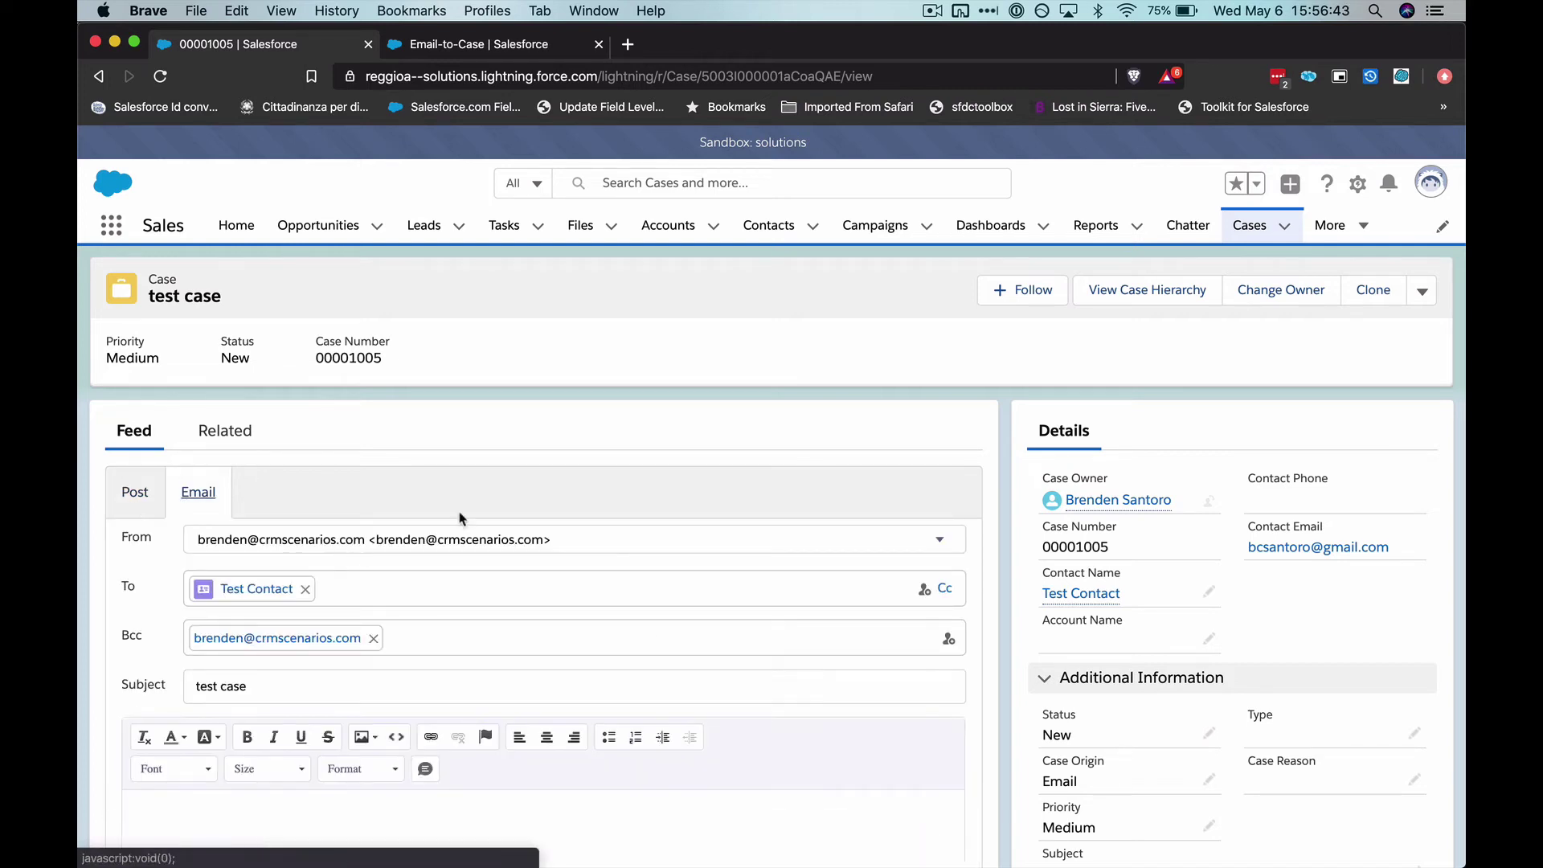
{"action": "scroll", "coordinate": [459, 518], "scroll_direction": "down", "scroll_amount": 5}
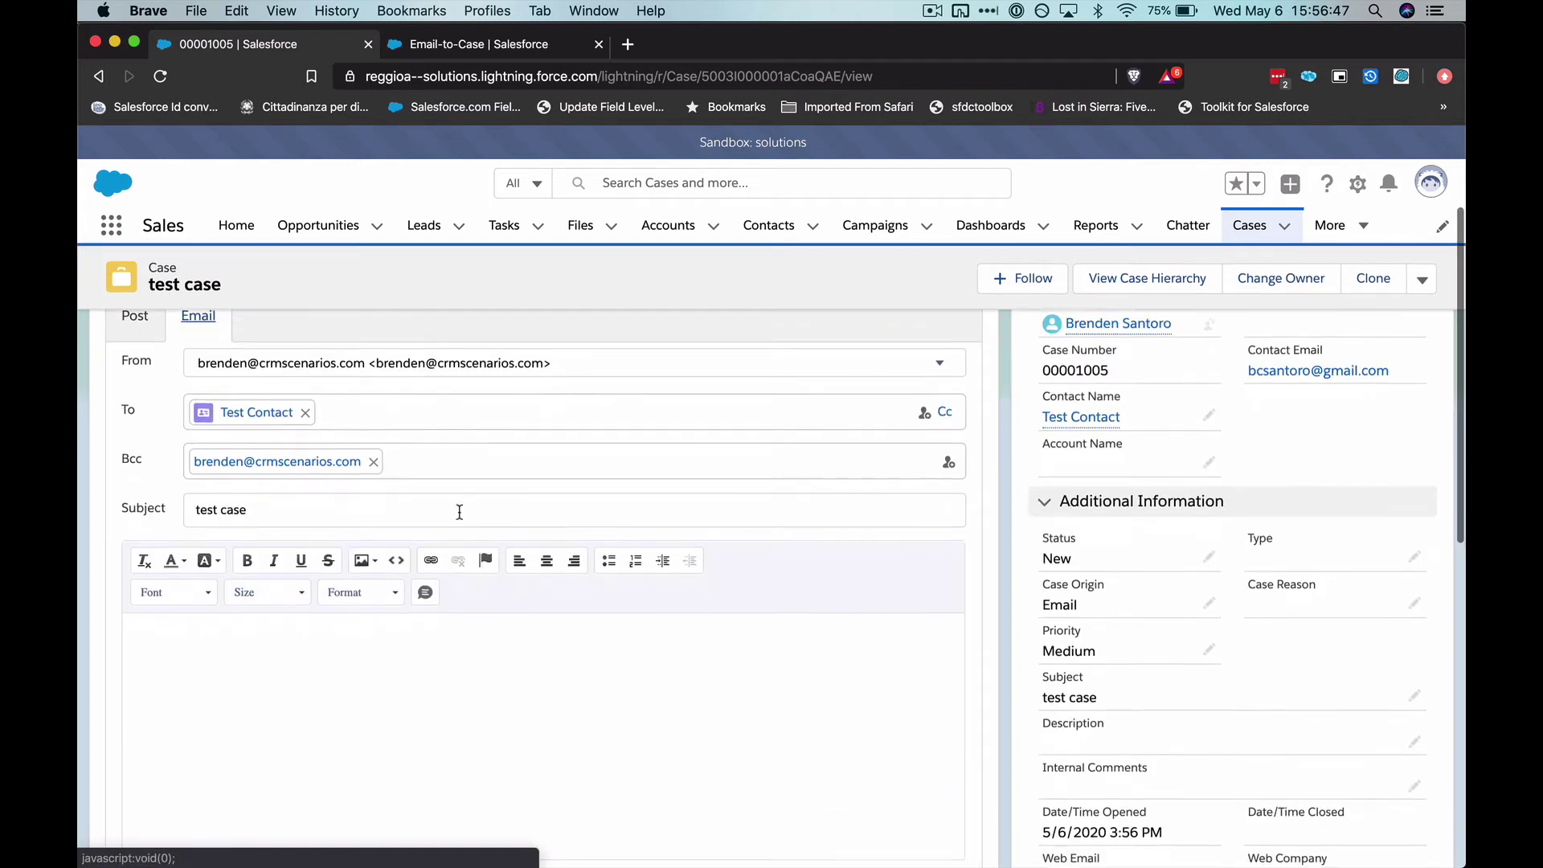
{"action": "left_click", "coordinate": [420, 654]}
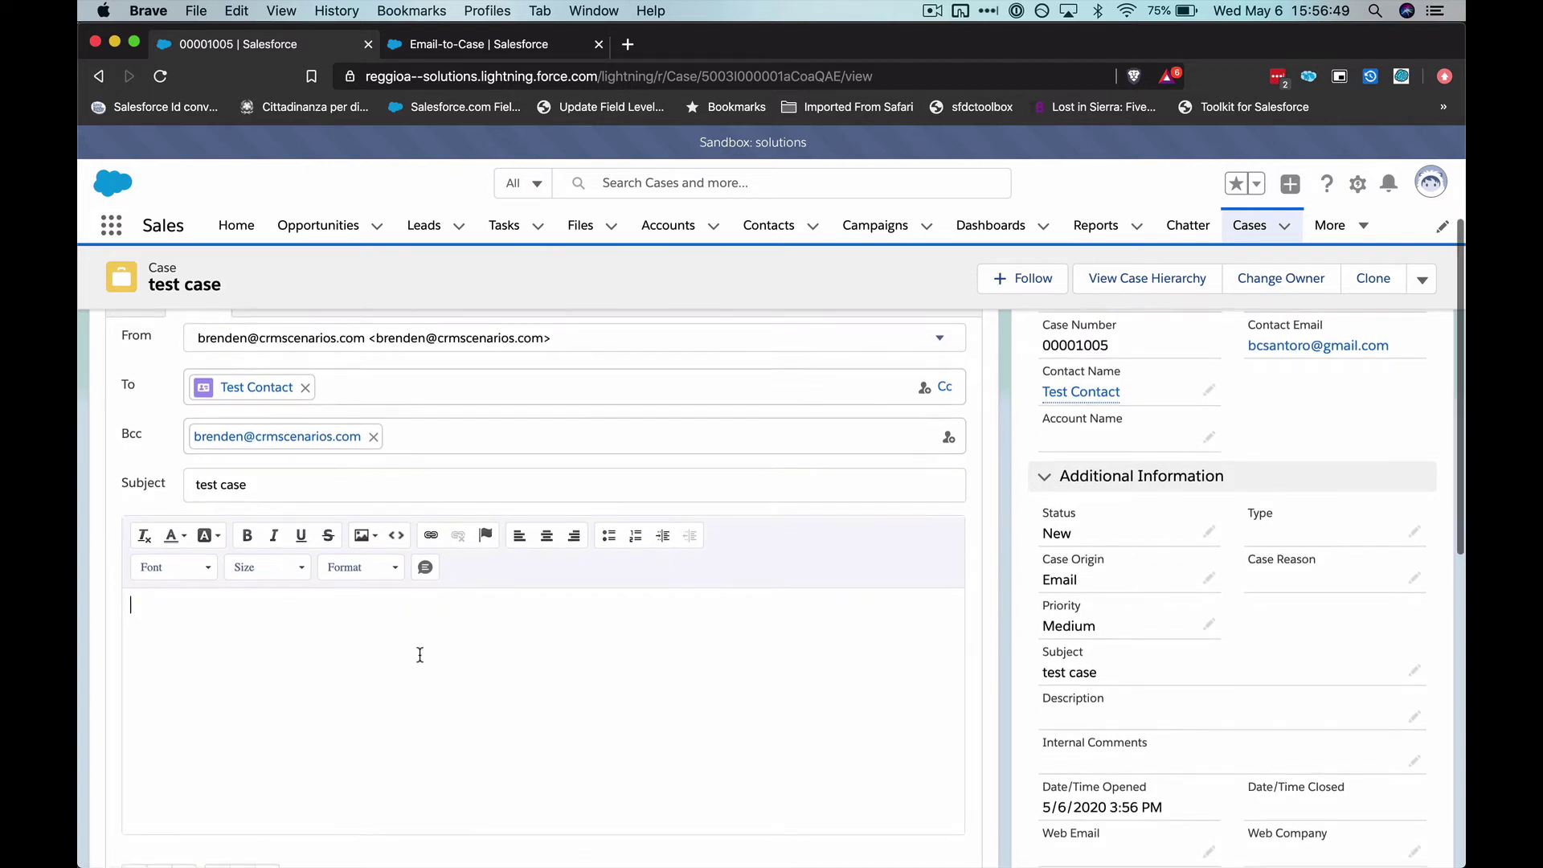
{"action": "scroll", "coordinate": [420, 654], "scroll_direction": "down", "scroll_amount": 2}
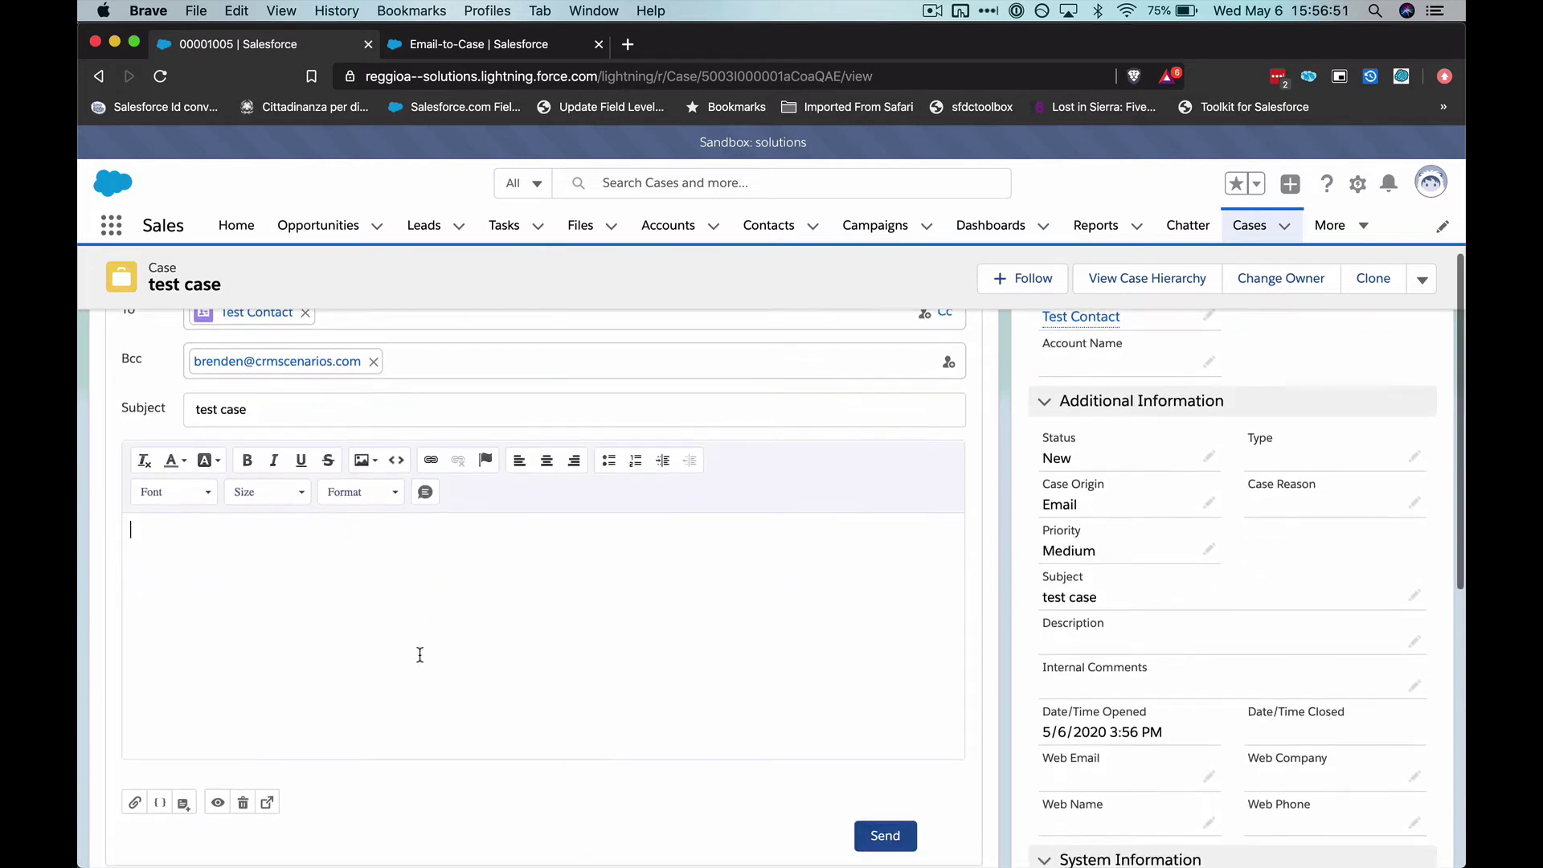
{"action": "type", "text": "O"}
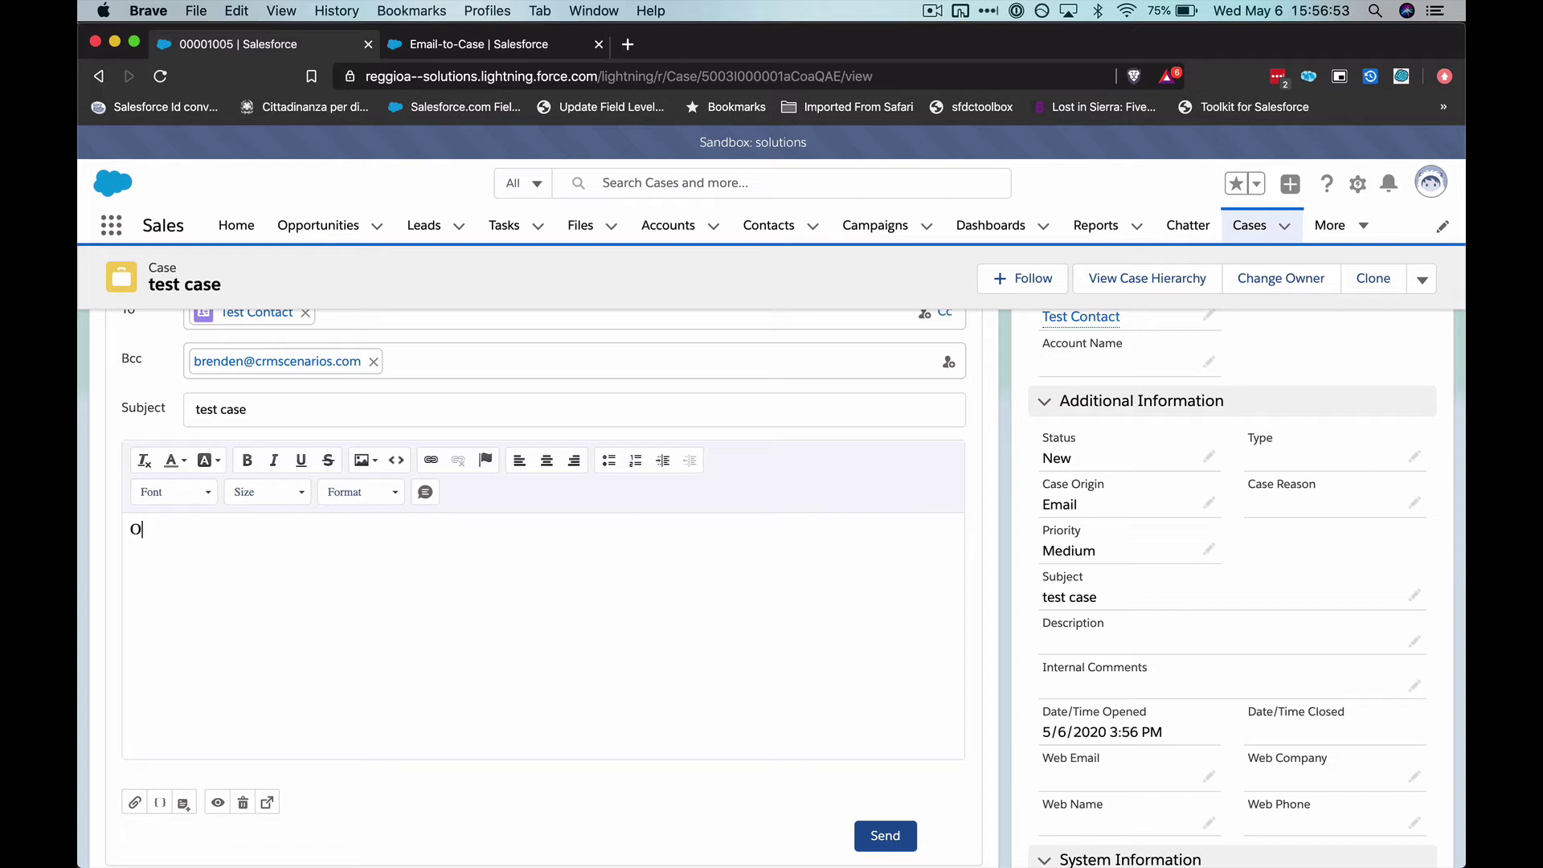
{"action": "type", "text": "utbound test"}
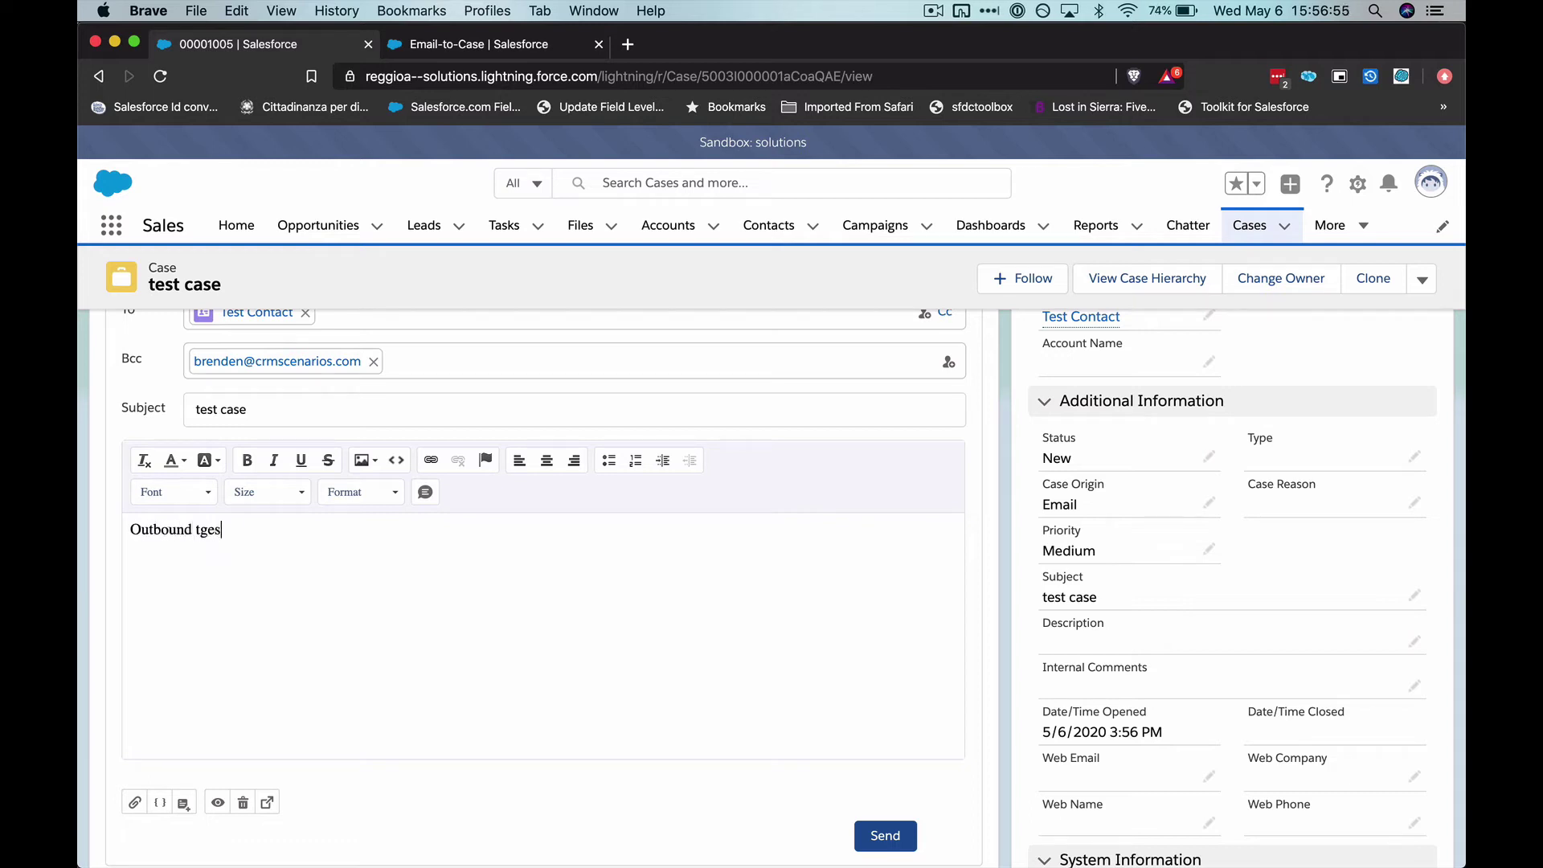
{"action": "left_click", "coordinate": [892, 844]}
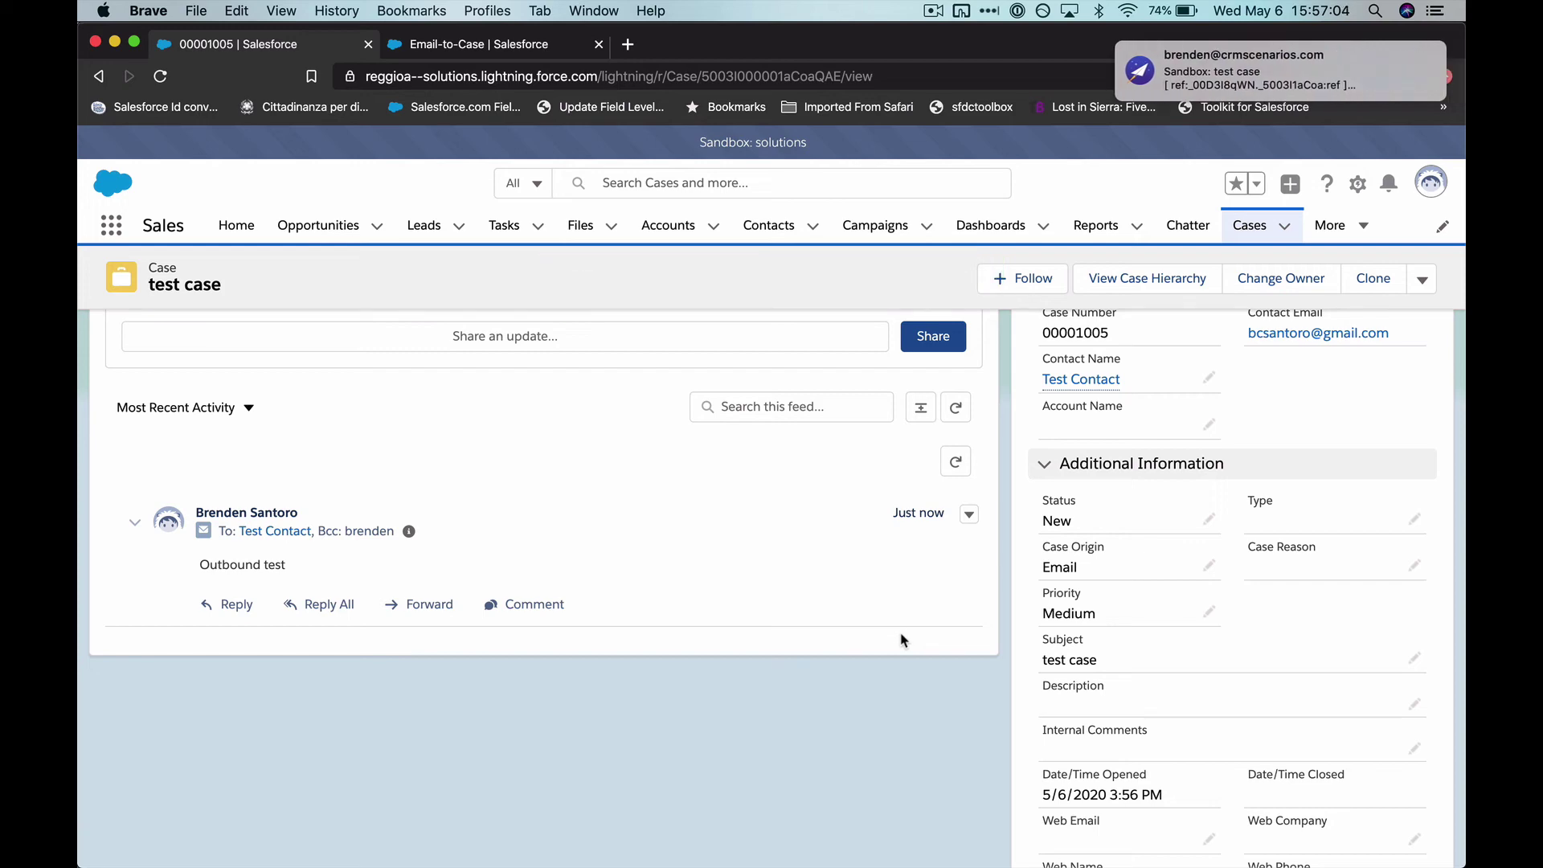
Step: Open the received test case email in Newton and draft a reply reading "Inbound test", keeping the thread ID in the subject
{"action": "left_click", "coordinate": [1173, 81]}
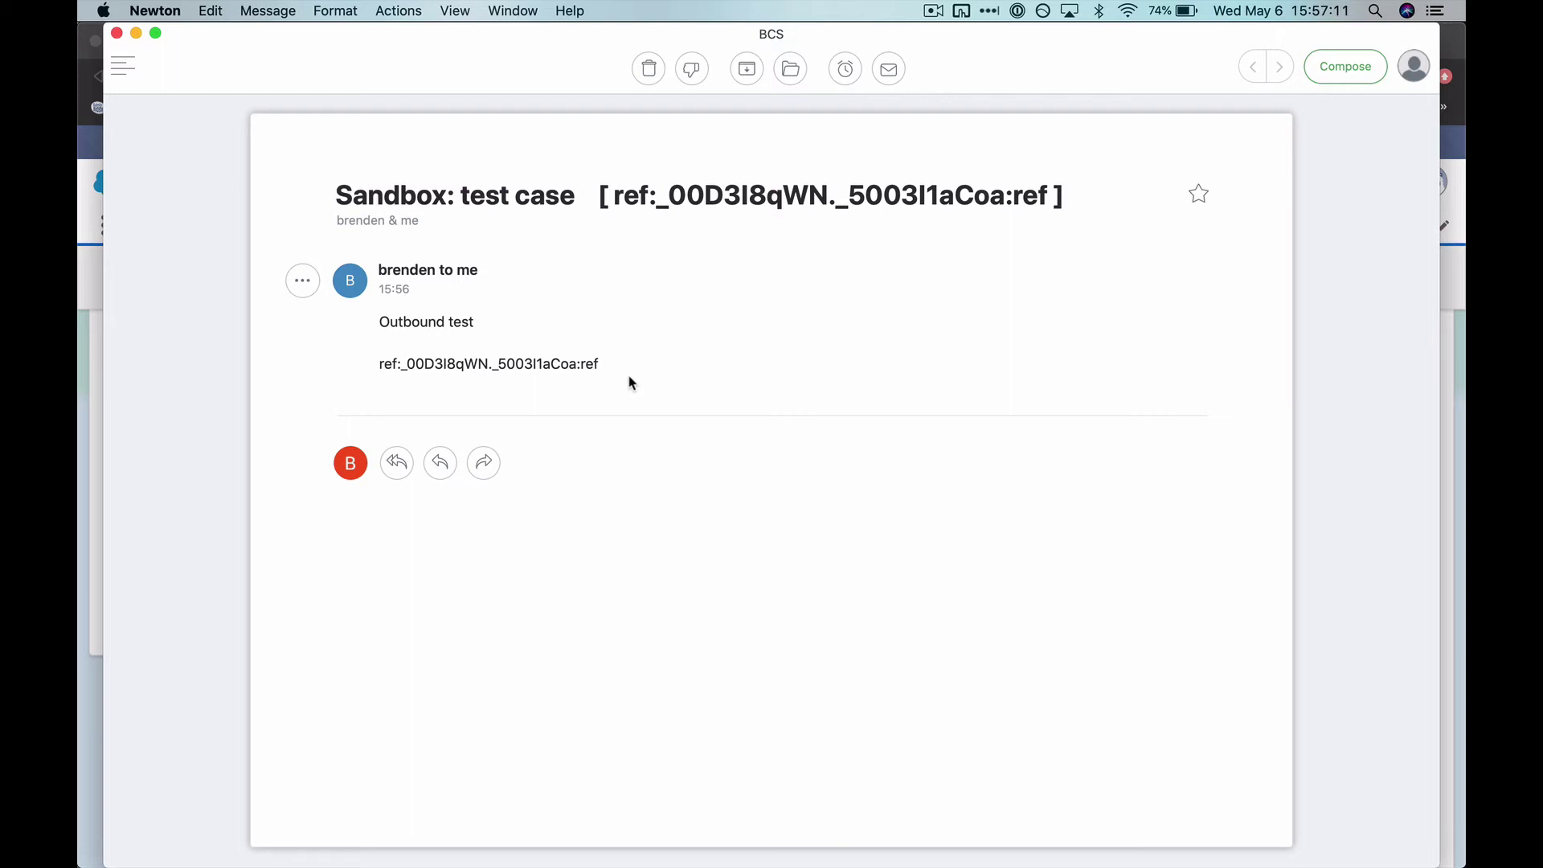
{"action": "key", "text": "super+r"}
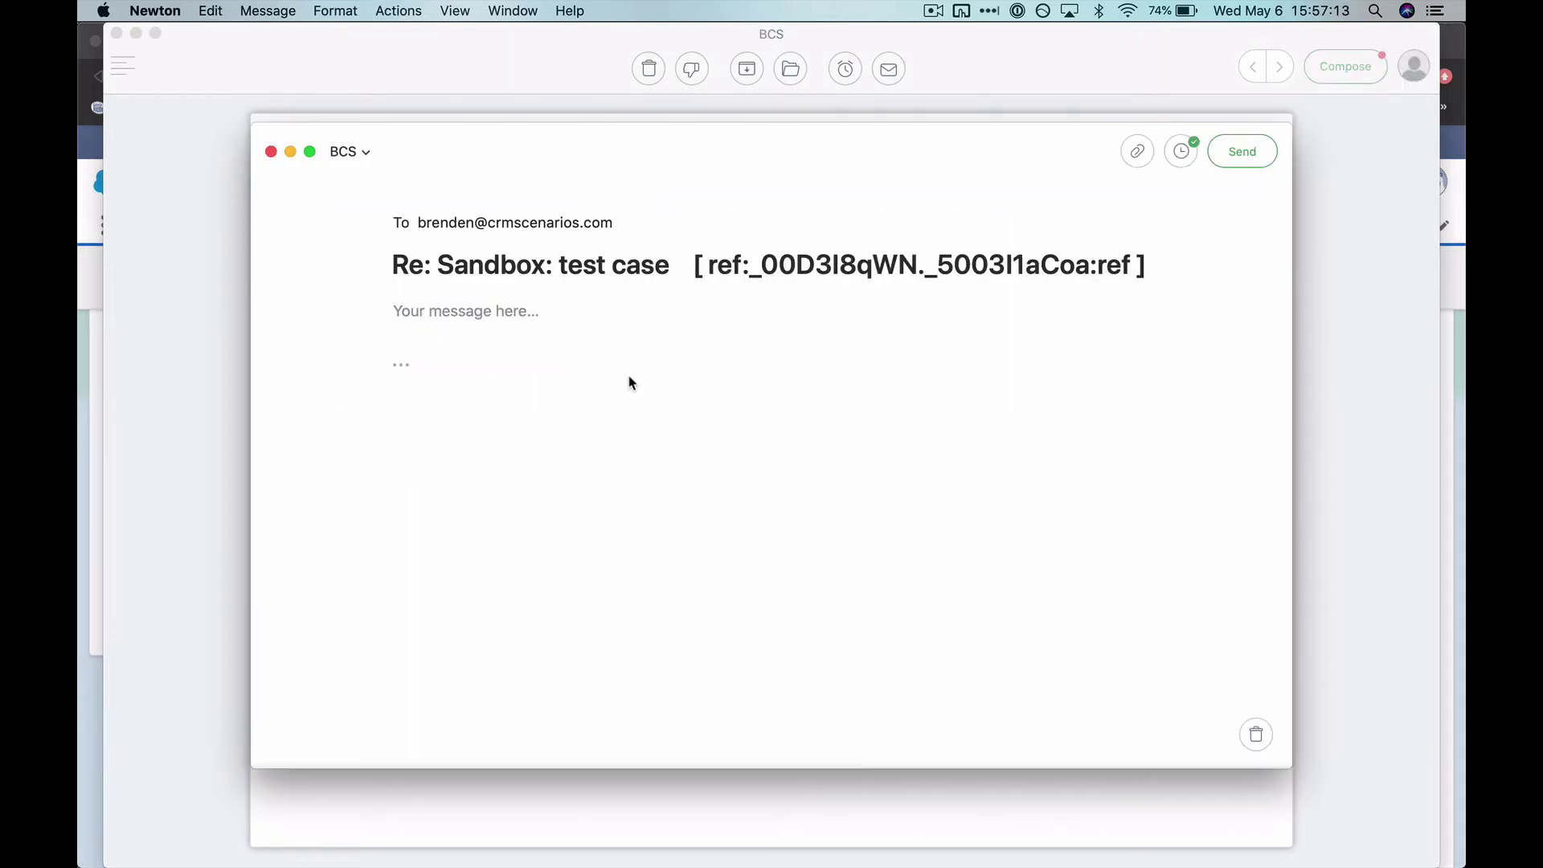
{"action": "type", "text": "Inbound test"}
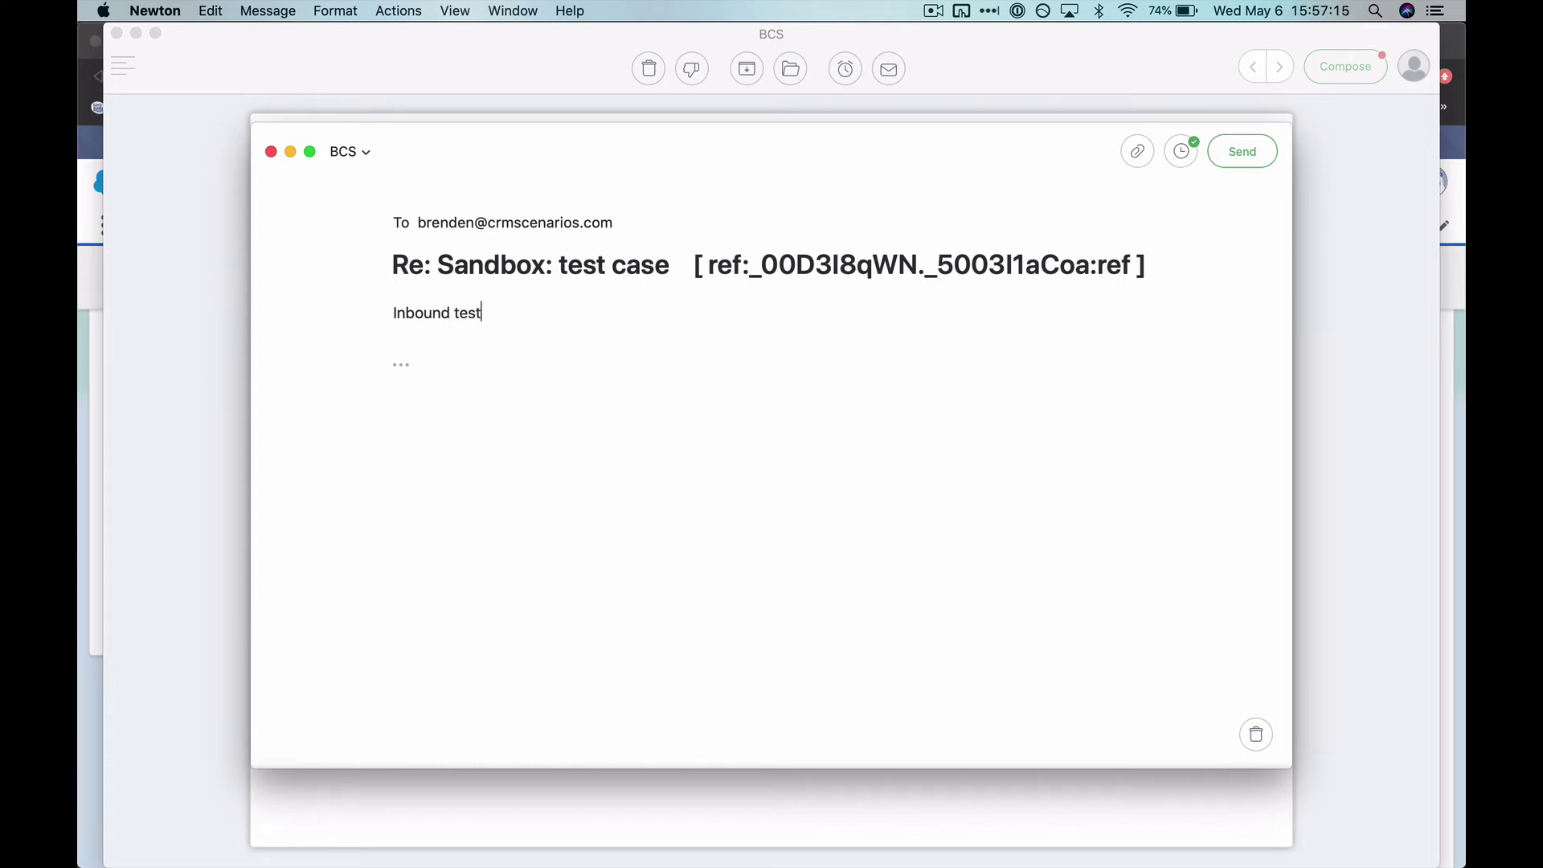
{"action": "left_click_drag", "start_coordinate": [687, 264], "coordinate": [1167, 266]}
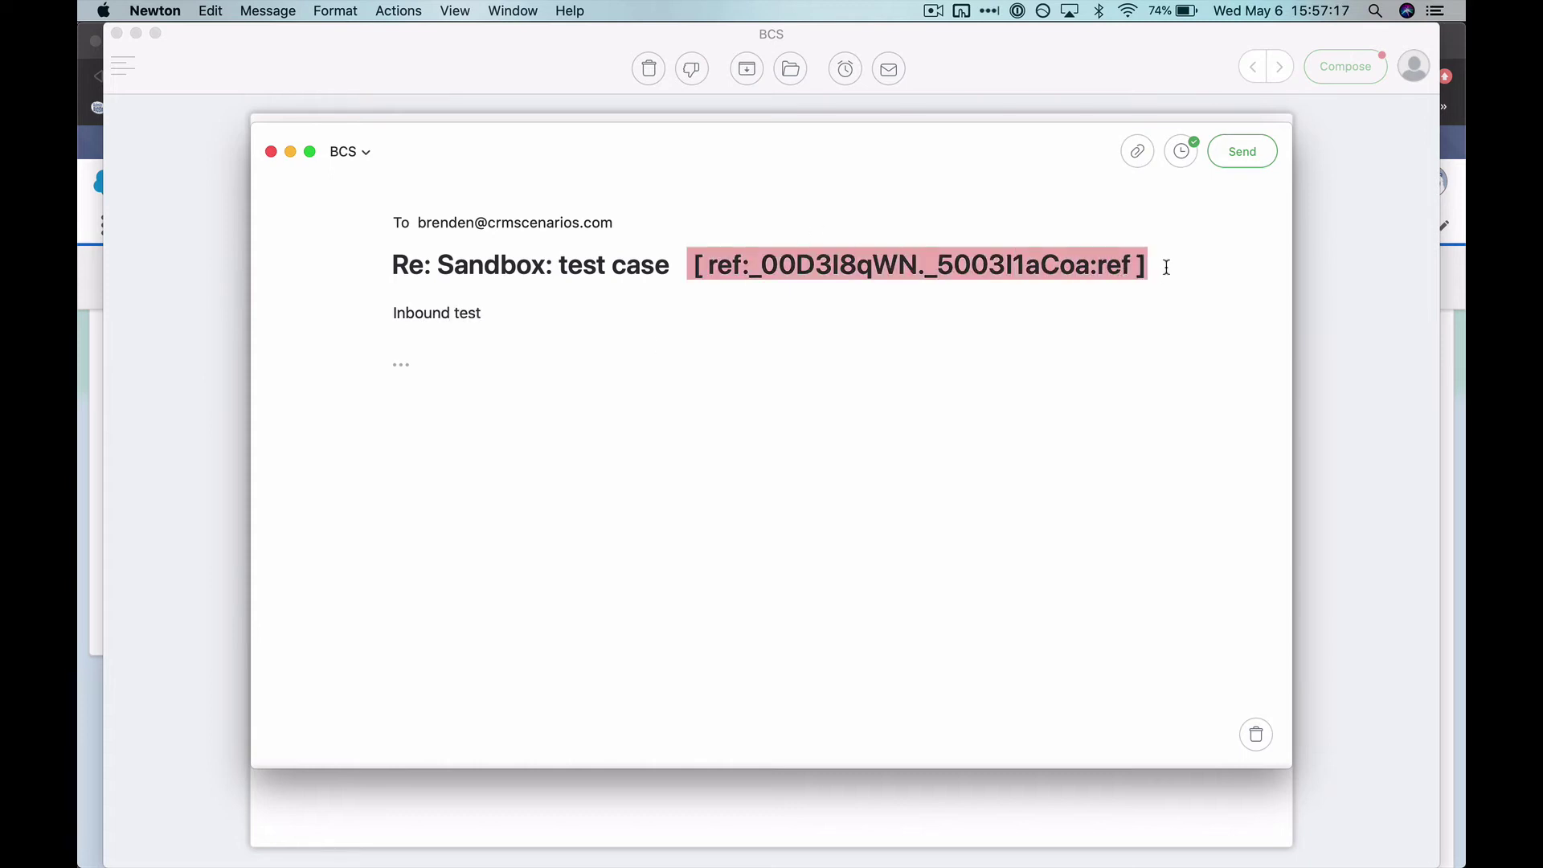
{"action": "left_click", "coordinate": [1057, 314]}
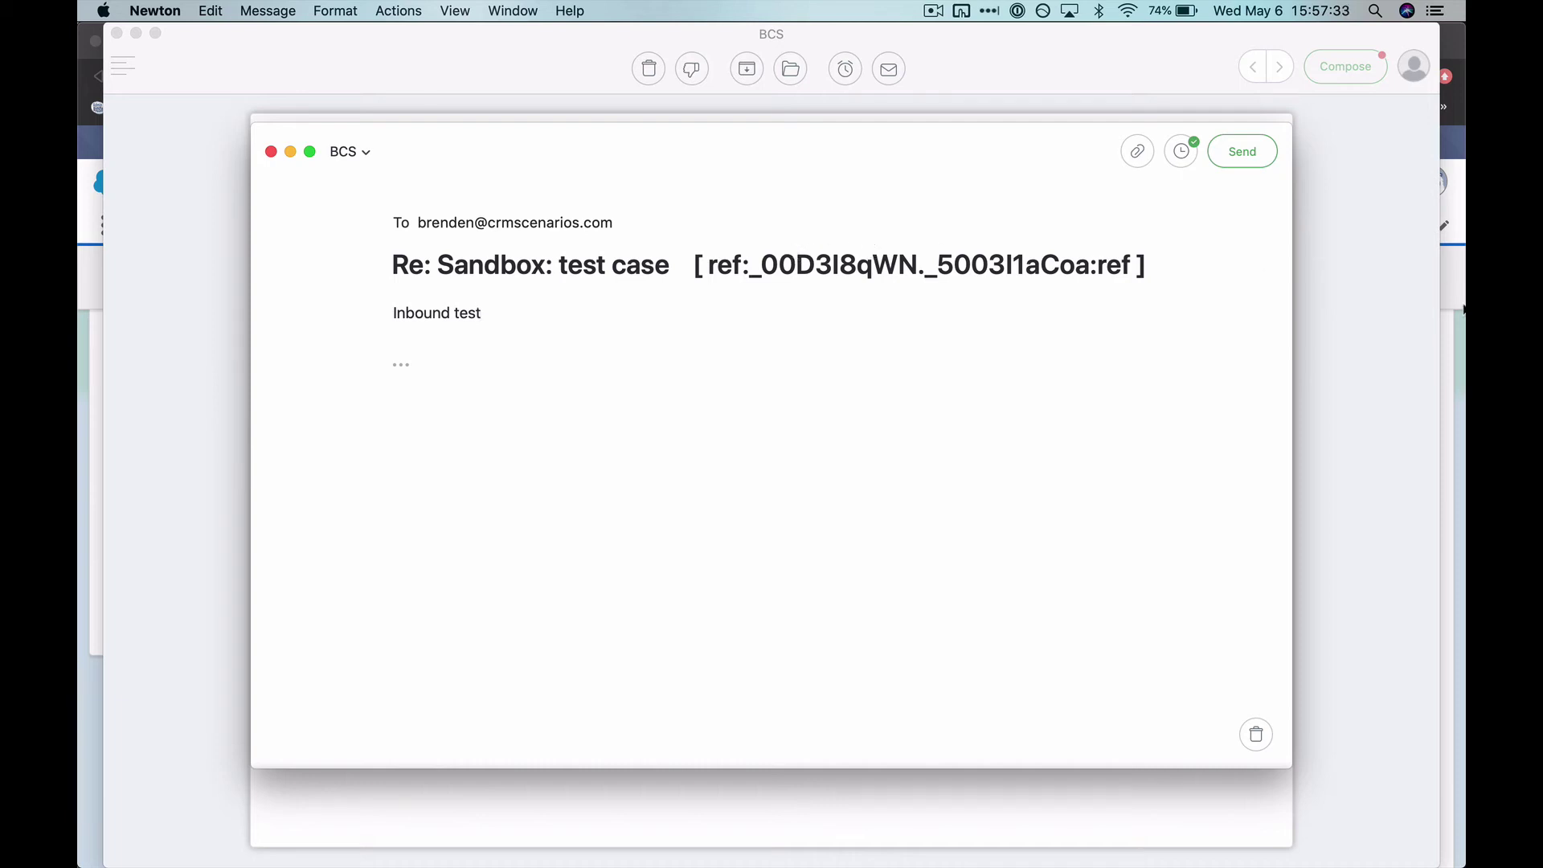
Step: Switch to Brave and copy the Email Services Address of the Email2Case routing address from the Email-to-Case settings
{"action": "key", "text": "cmd+Tab"}
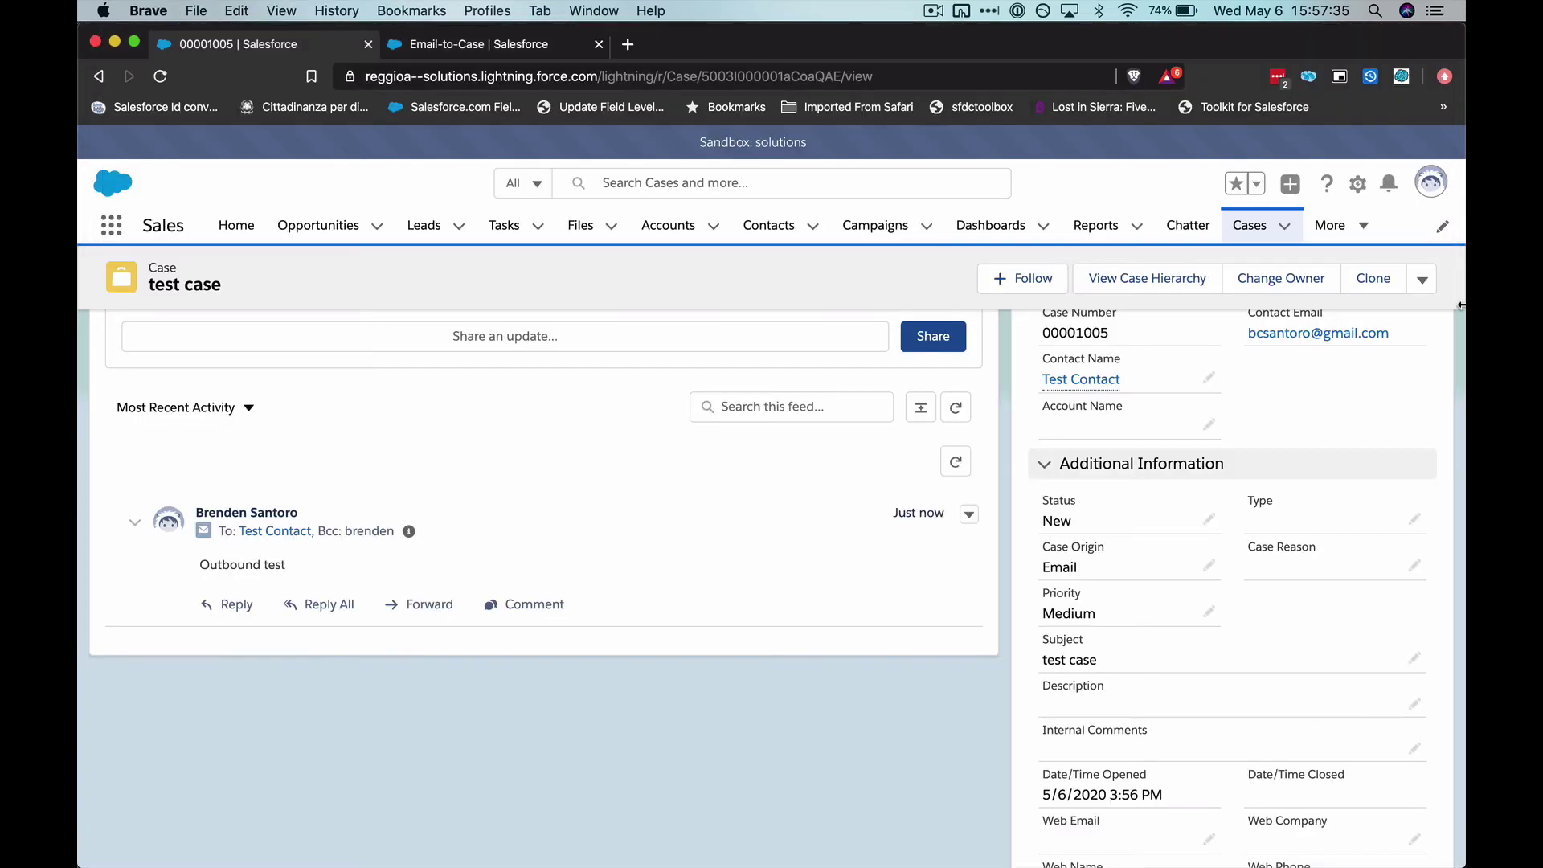
{"action": "left_click", "coordinate": [490, 44]}
{"action": "scroll", "coordinate": [695, 488], "scroll_direction": "down", "scroll_amount": 10}
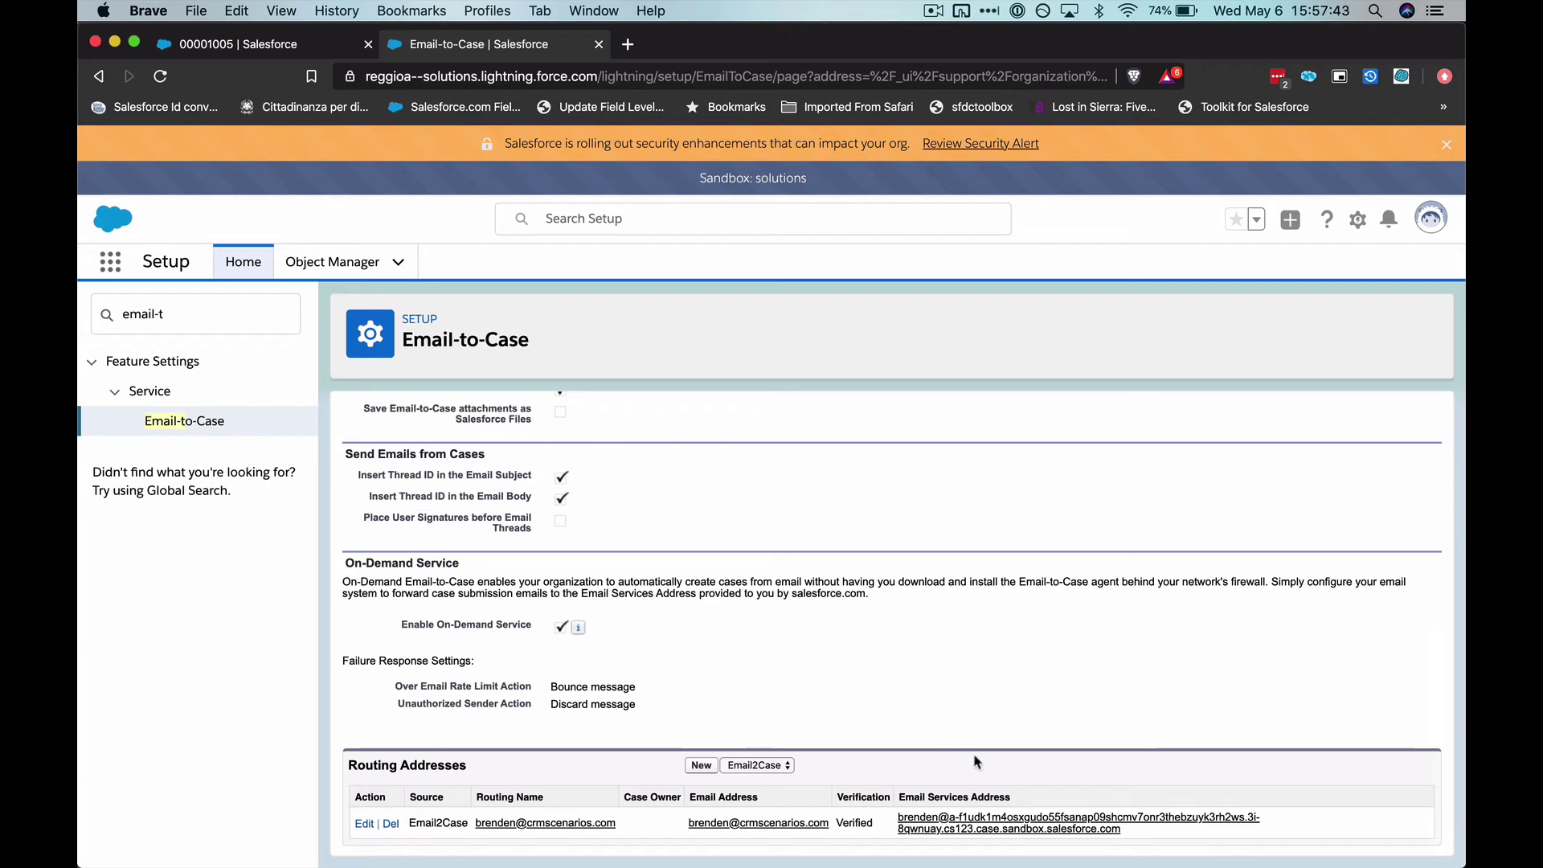
{"action": "scroll", "coordinate": [977, 762], "scroll_direction": "up", "scroll_amount": 5}
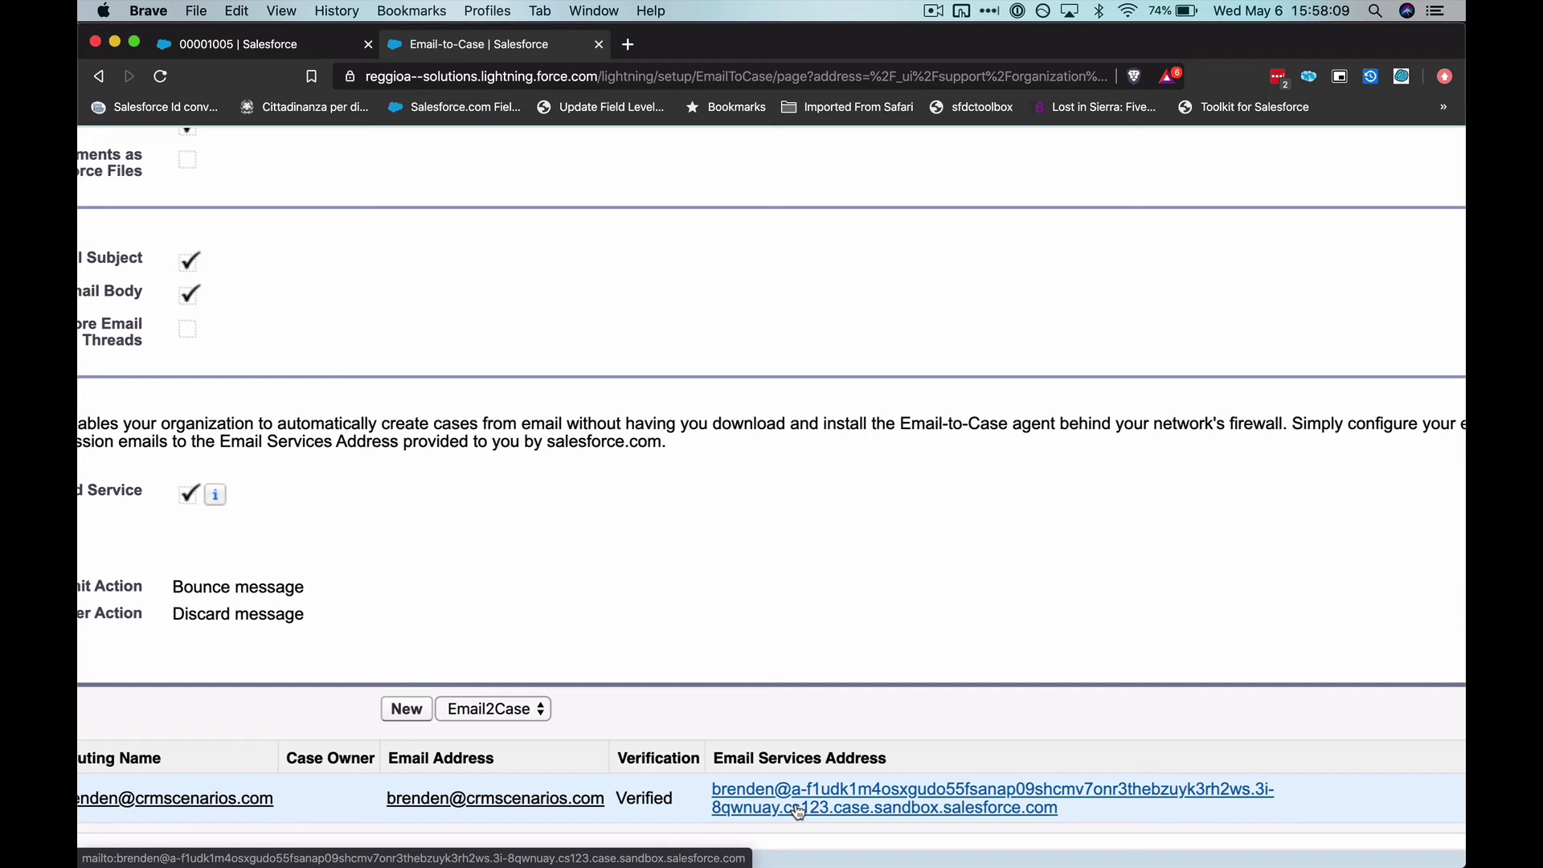
{"action": "left_click_drag", "start_coordinate": [1112, 815], "coordinate": [710, 794]}
{"action": "key", "text": "super+c"}
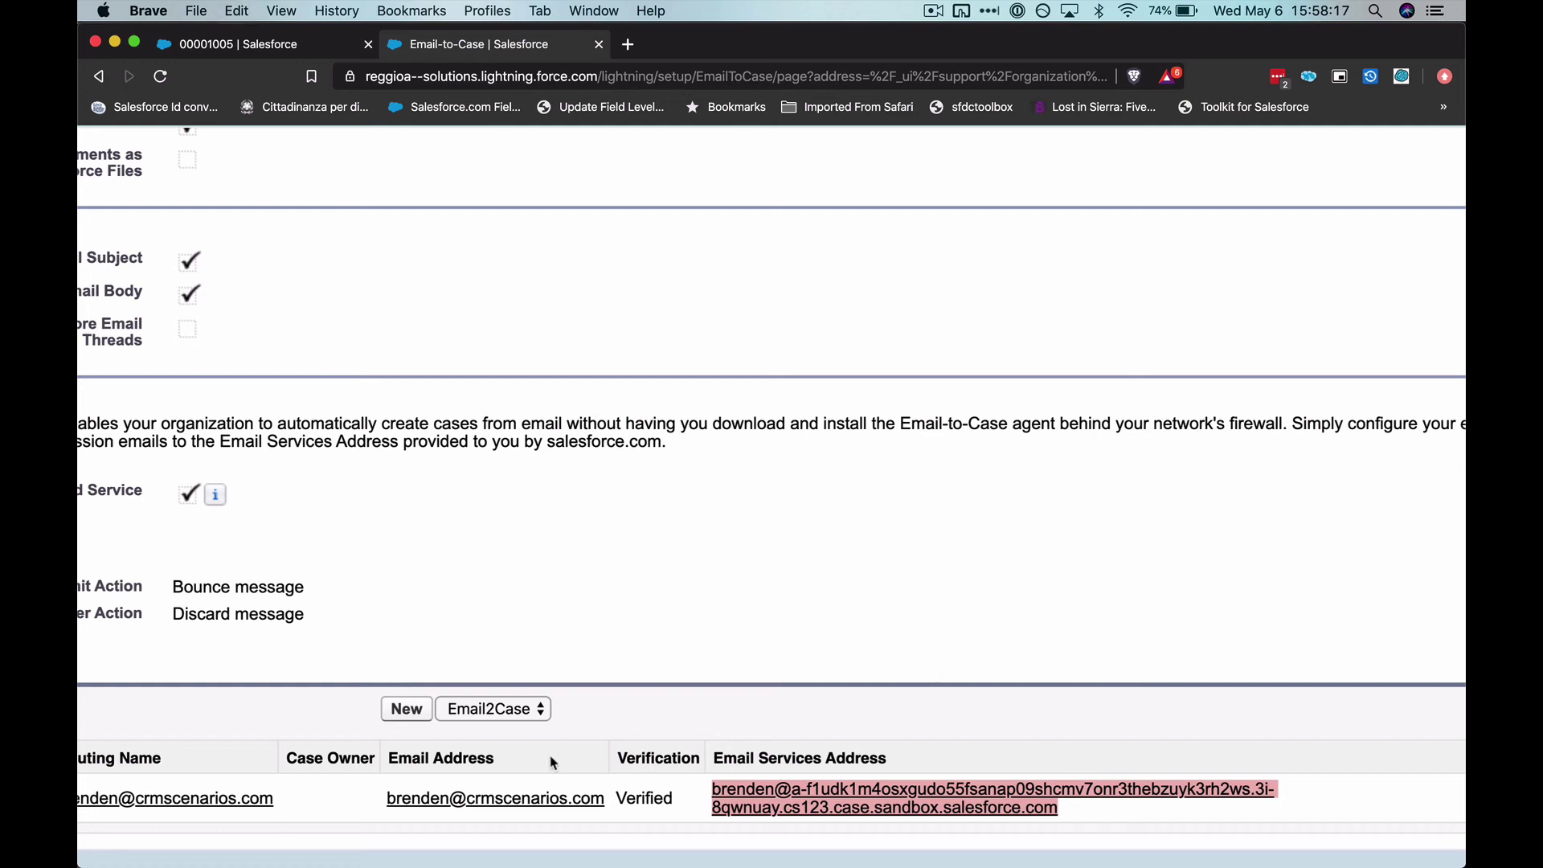
{"action": "scroll", "coordinate": [534, 759], "scroll_direction": "down", "scroll_amount": 5}
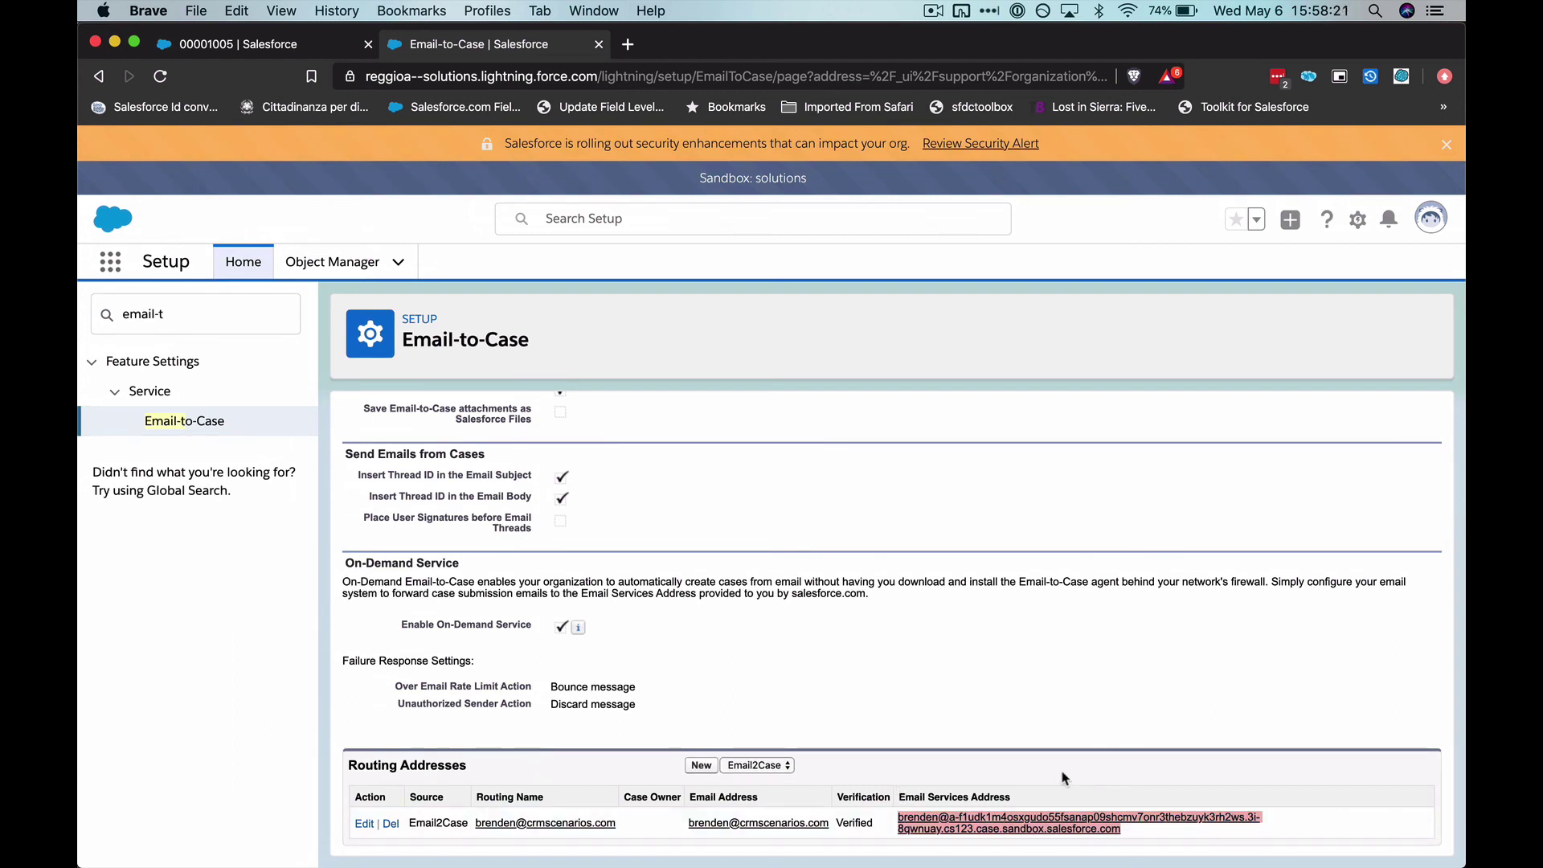
Step: Return to the Newton reply draft, replace its recipient with the copied Email Services Address and send the reply
{"action": "key", "text": "super+Tab"}
{"action": "left_click", "coordinate": [552, 217]}
{"action": "key", "text": "BackSpace"}
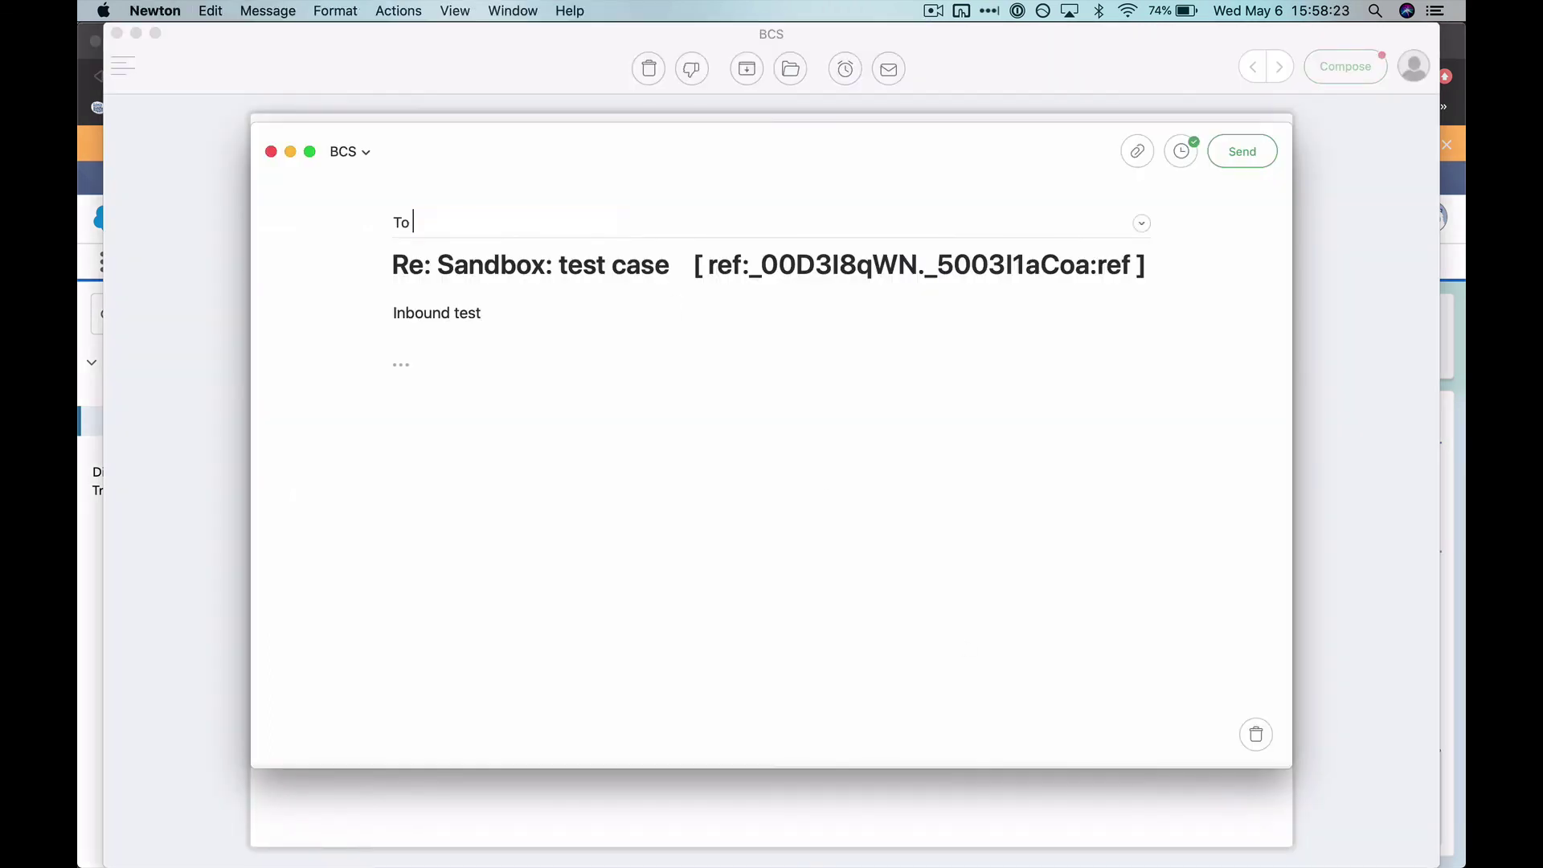
{"action": "key", "text": "super+v"}
{"action": "left_click", "coordinate": [532, 314]}
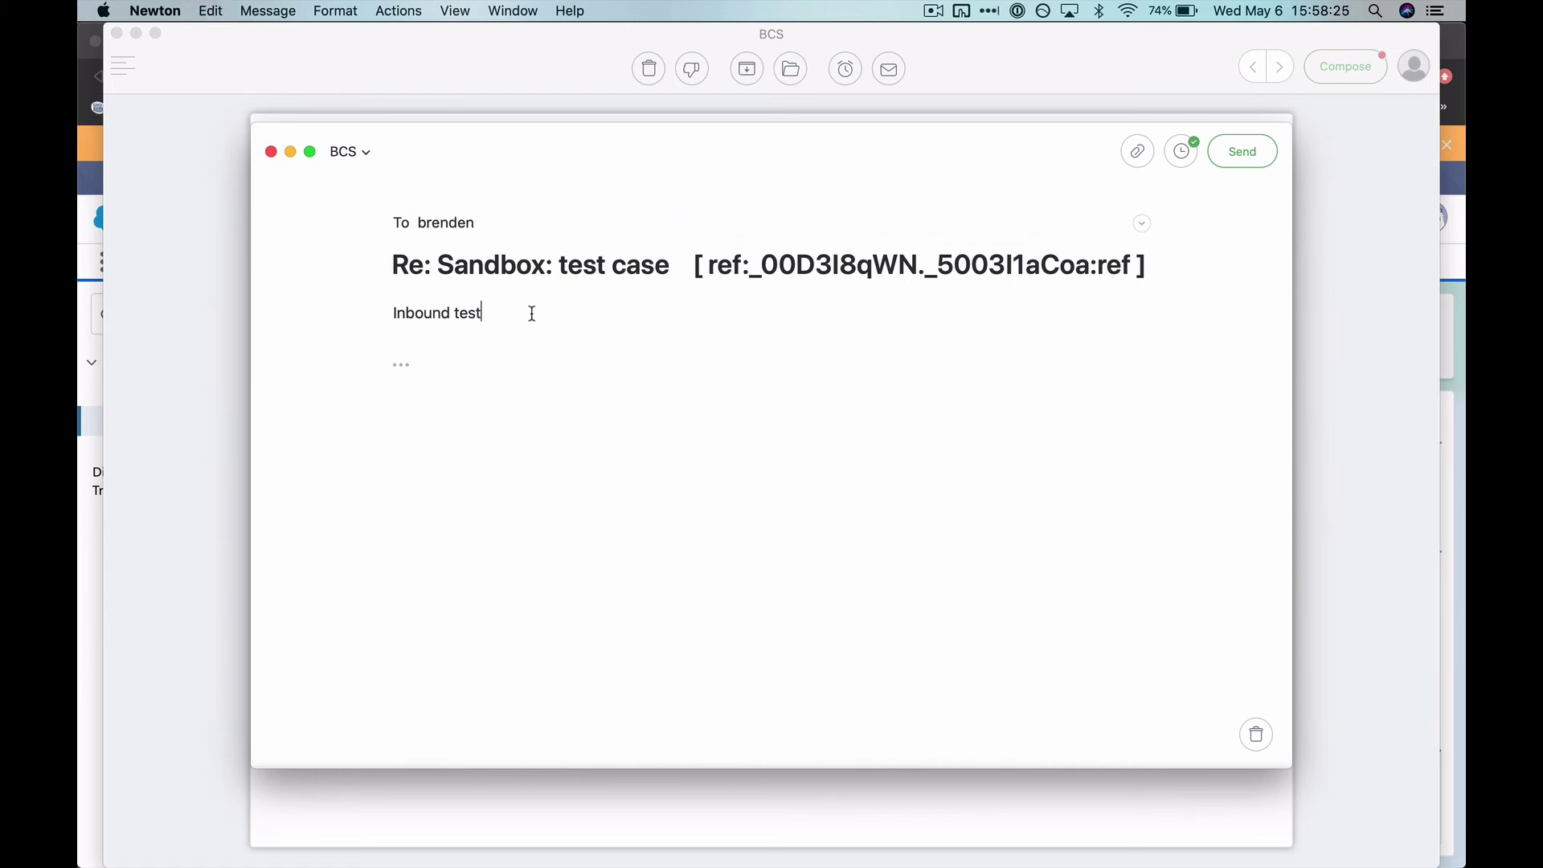
{"action": "left_click", "coordinate": [1245, 161]}
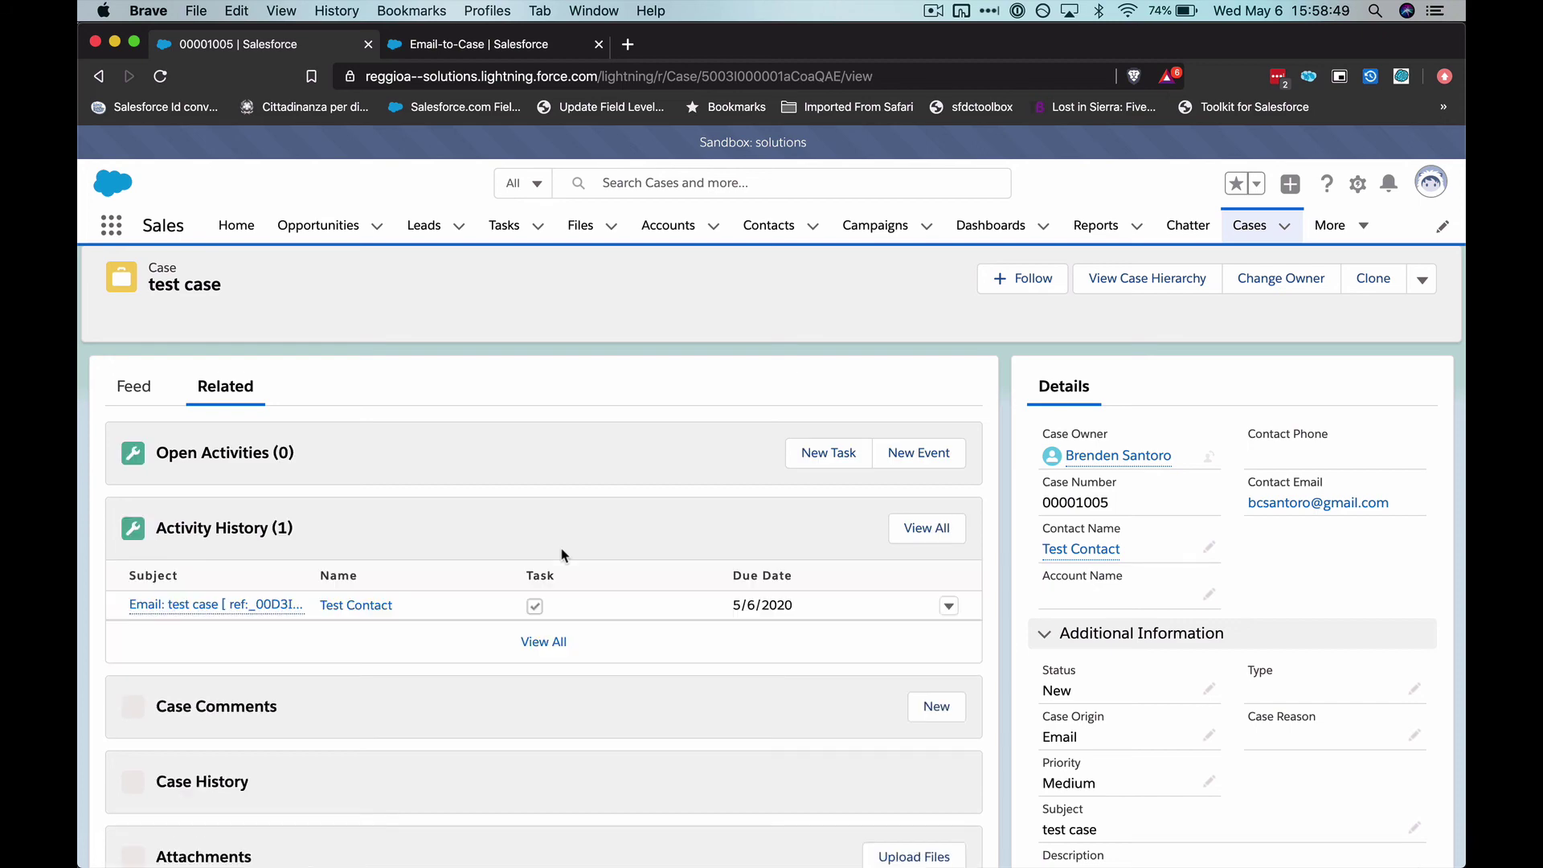
Step: Check the test case's related emails in Salesforce and open the inbound reply to inspect its message body
{"action": "scroll", "coordinate": [562, 554], "scroll_direction": "down", "scroll_amount": 5}
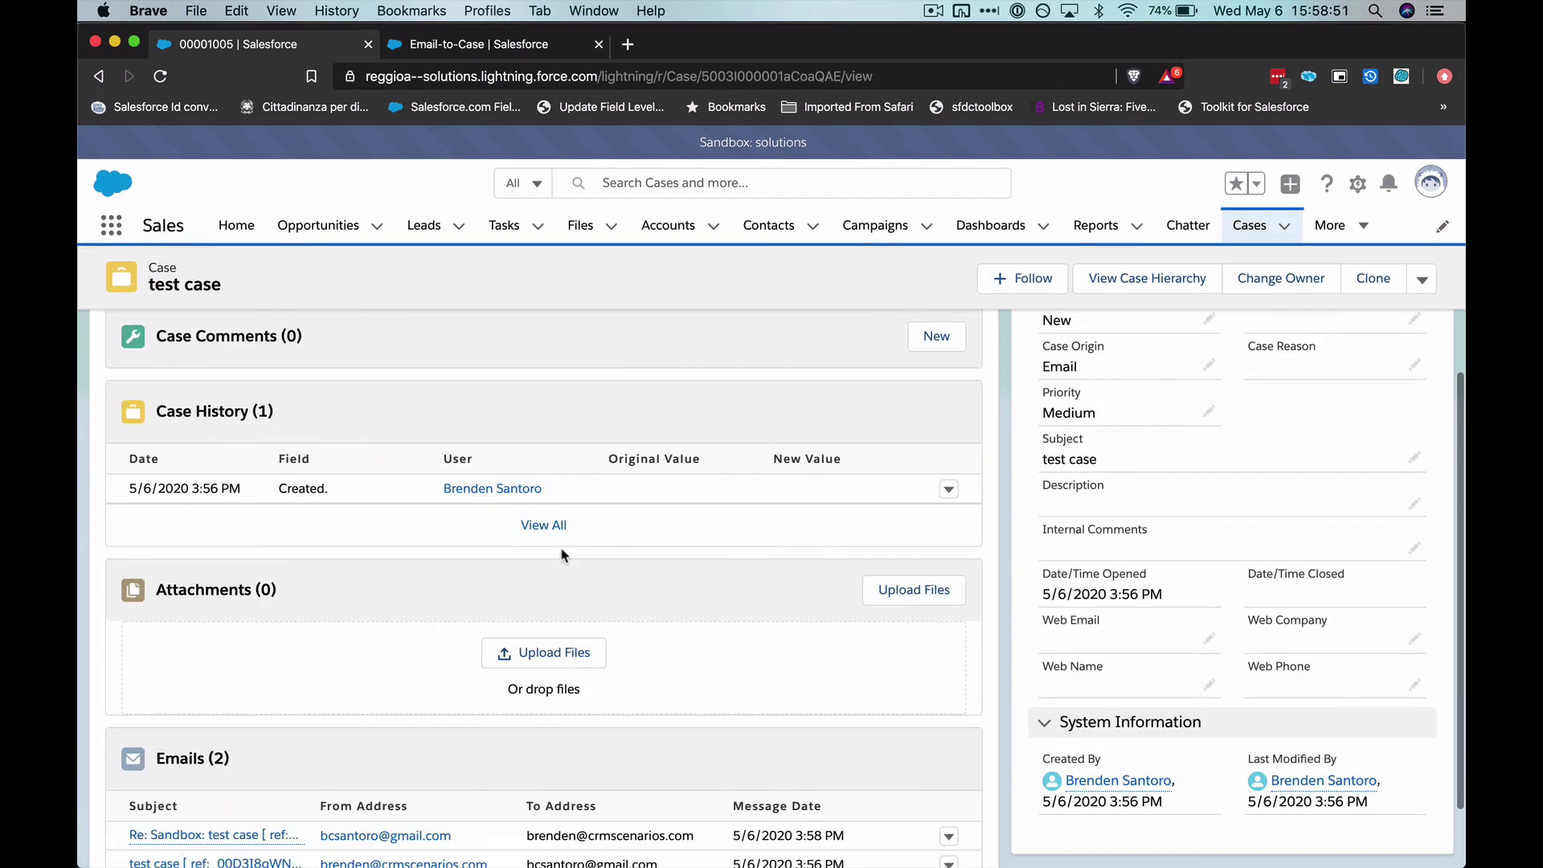
{"action": "scroll", "coordinate": [563, 555], "scroll_direction": "down", "scroll_amount": 2}
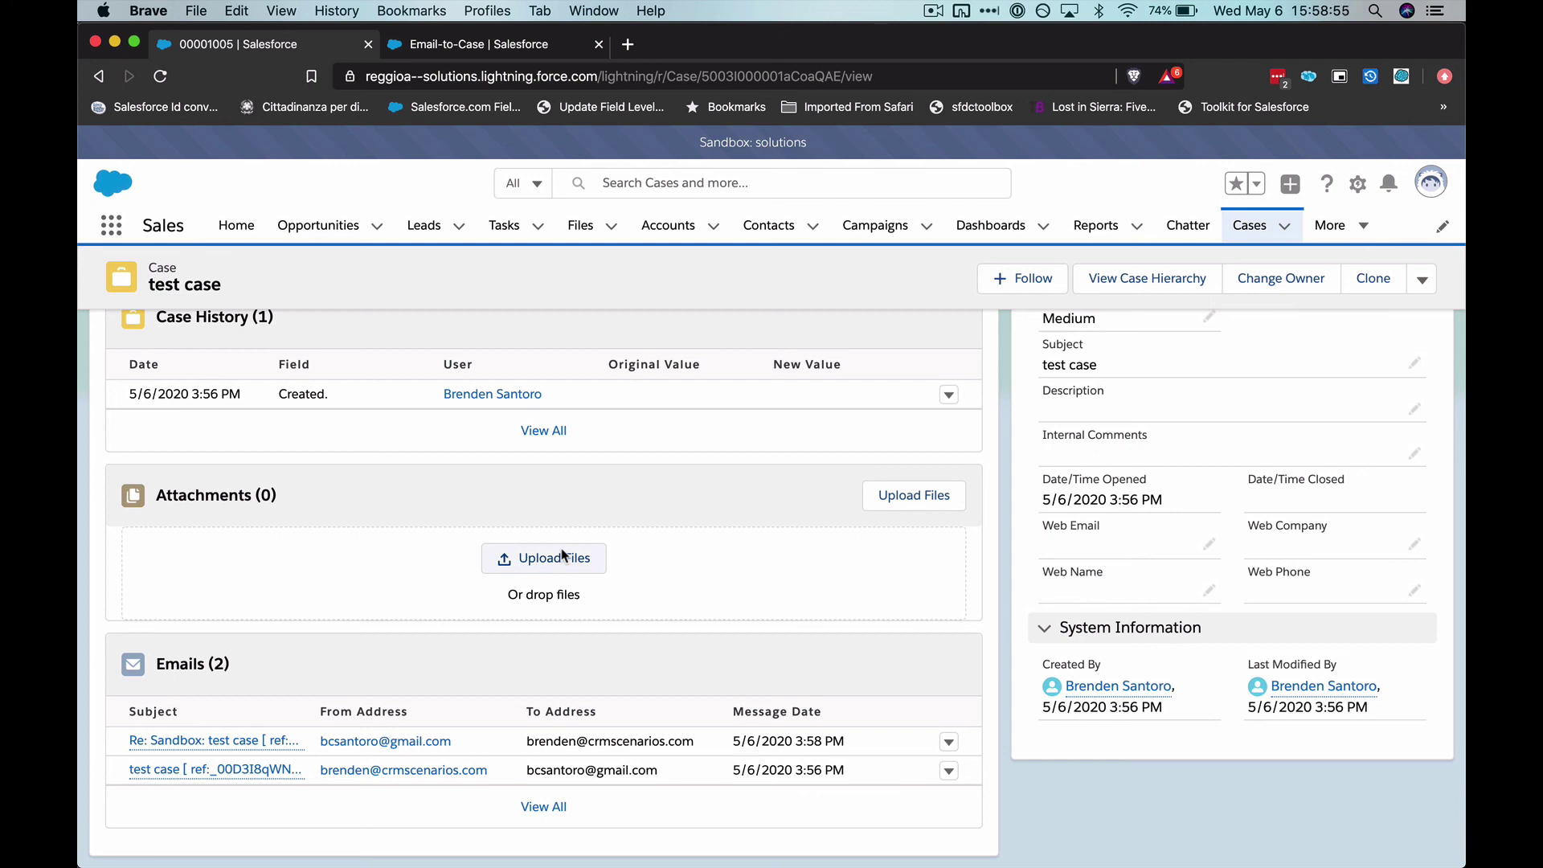
{"action": "mouse_move", "coordinate": [253, 773]}
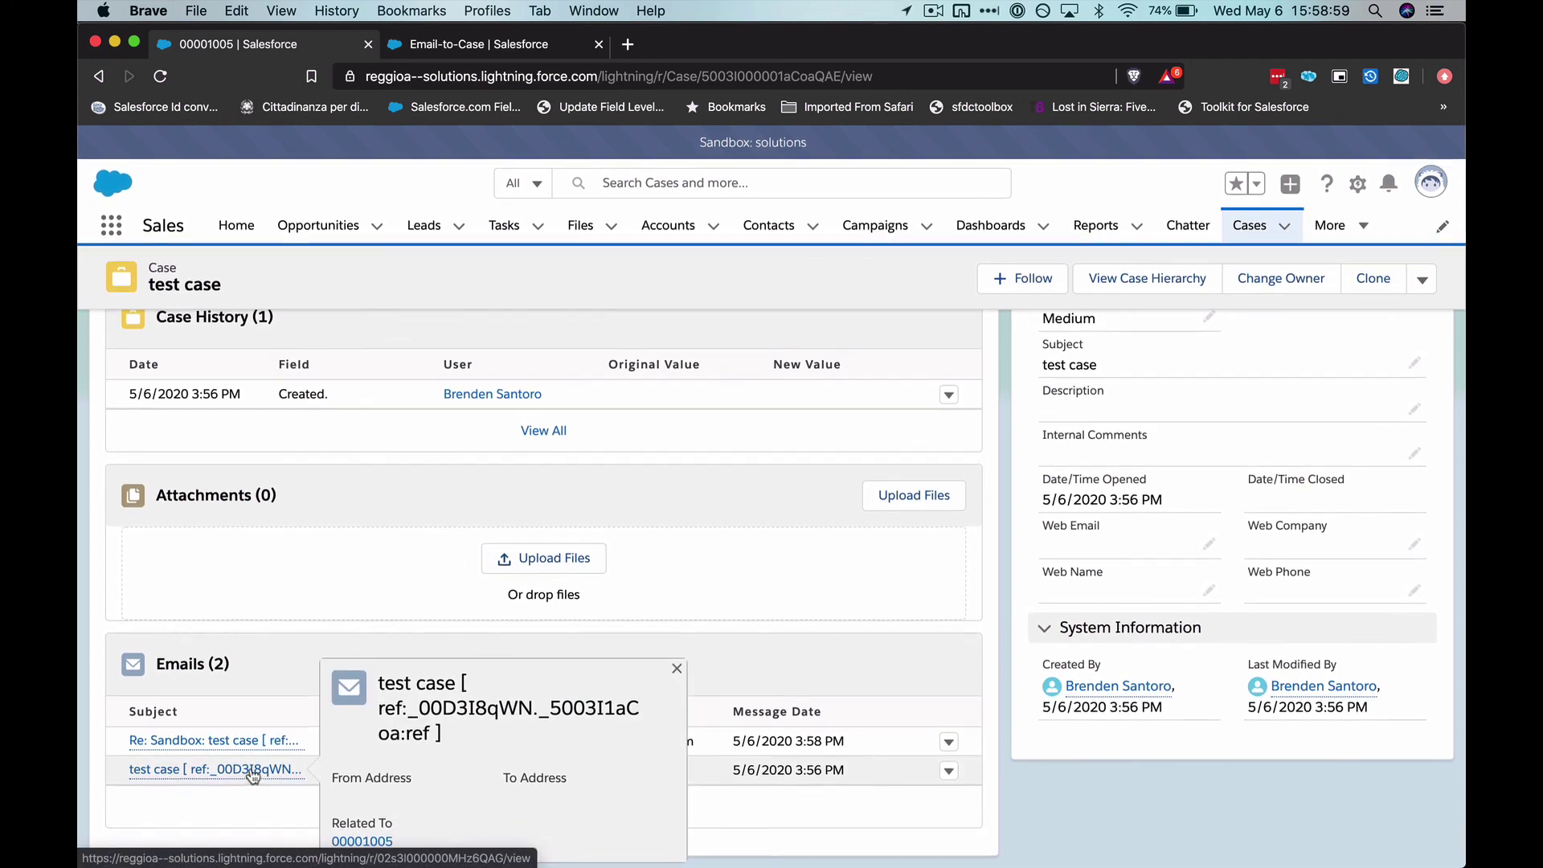
{"action": "left_click", "coordinate": [215, 744]}
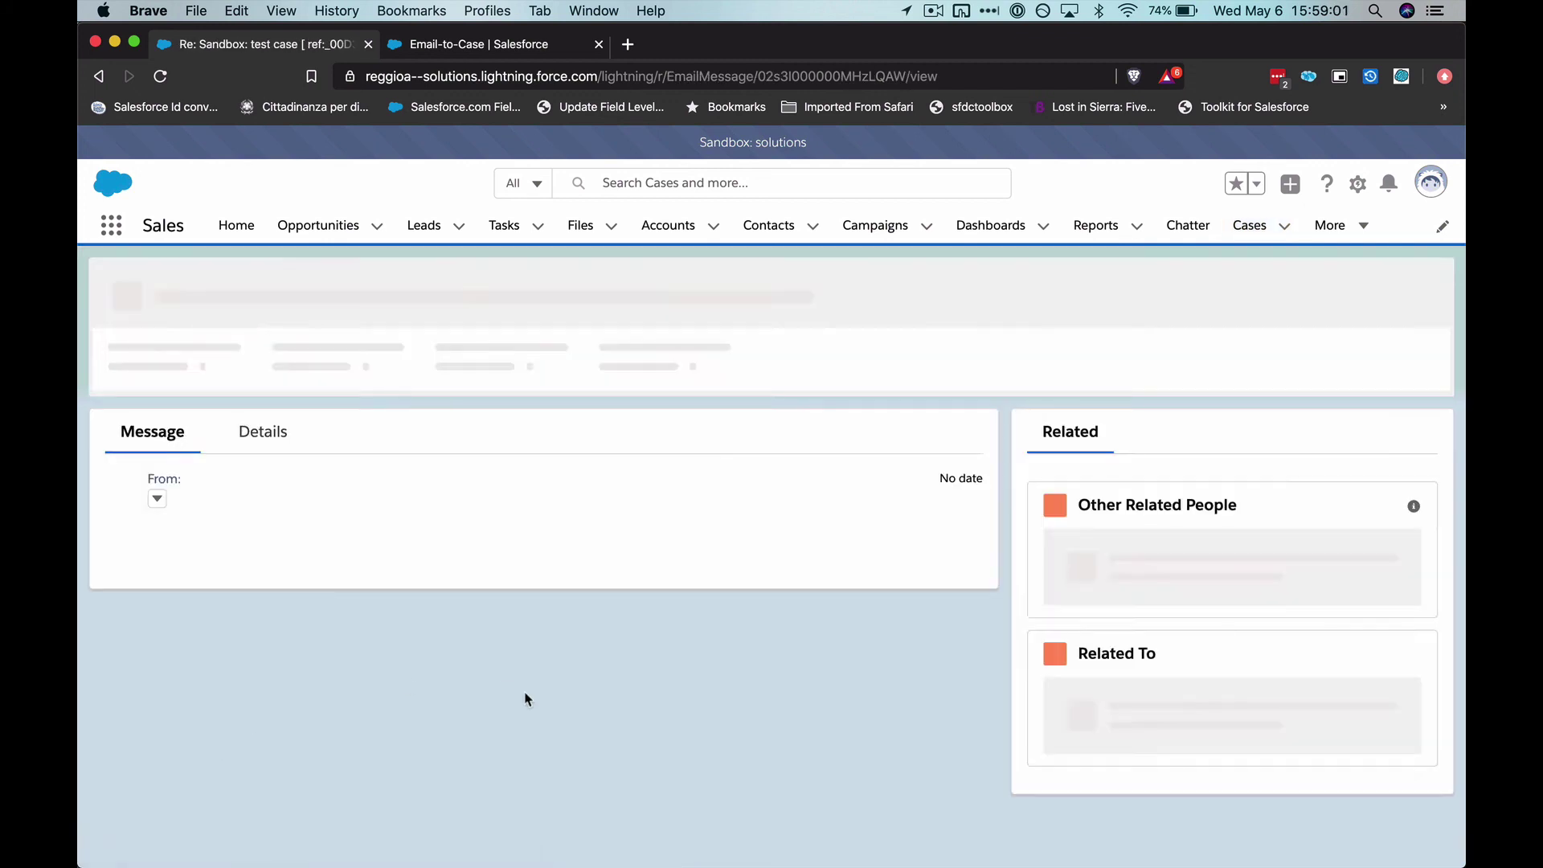
{"action": "left_click_drag", "start_coordinate": [153, 486], "coordinate": [495, 507]}
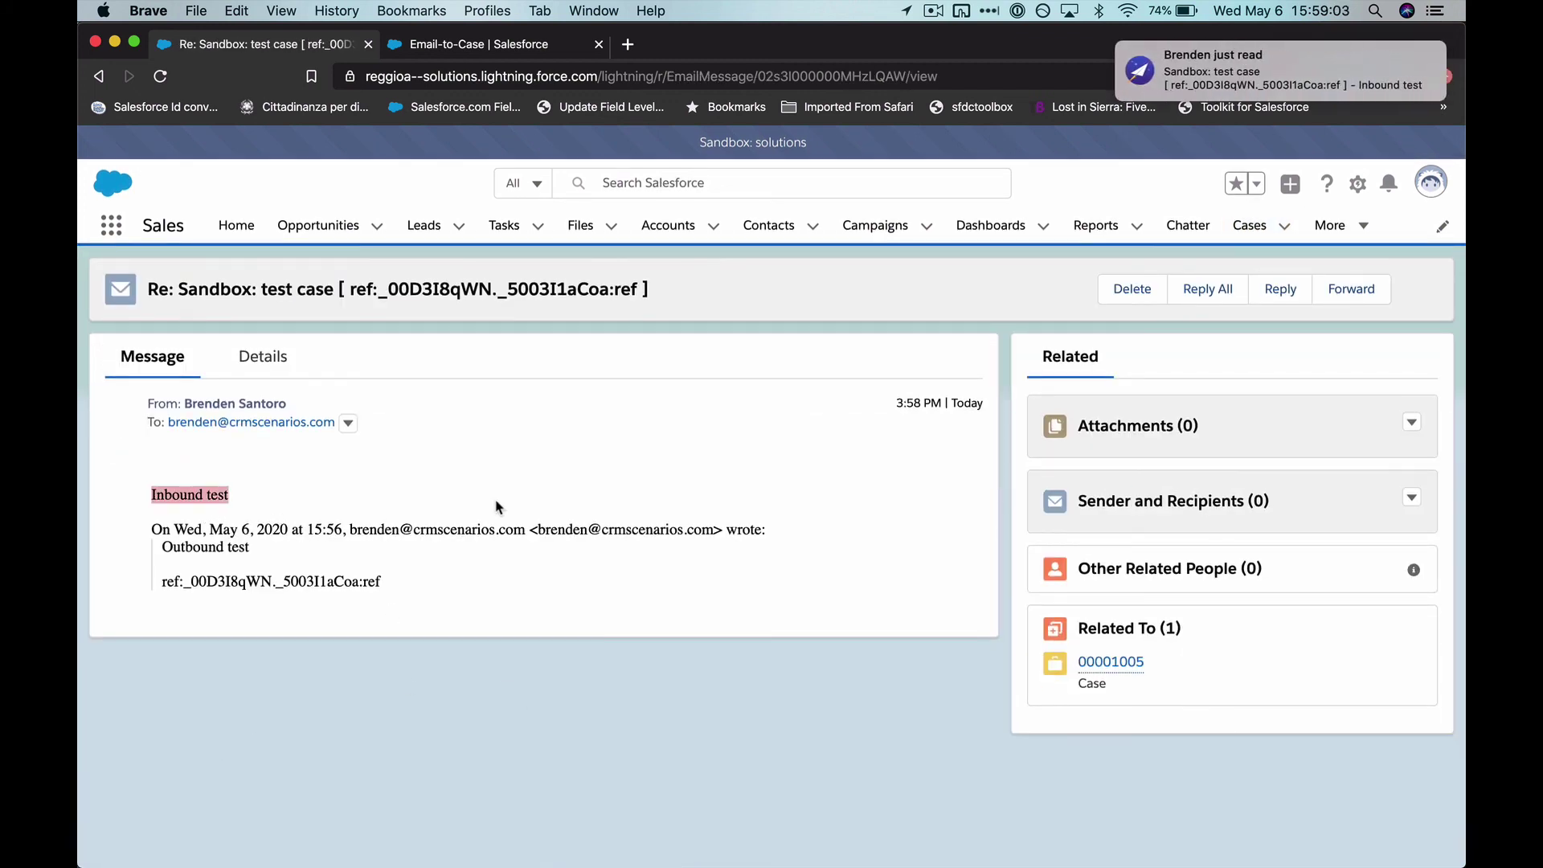
{"action": "left_click", "coordinate": [751, 579]}
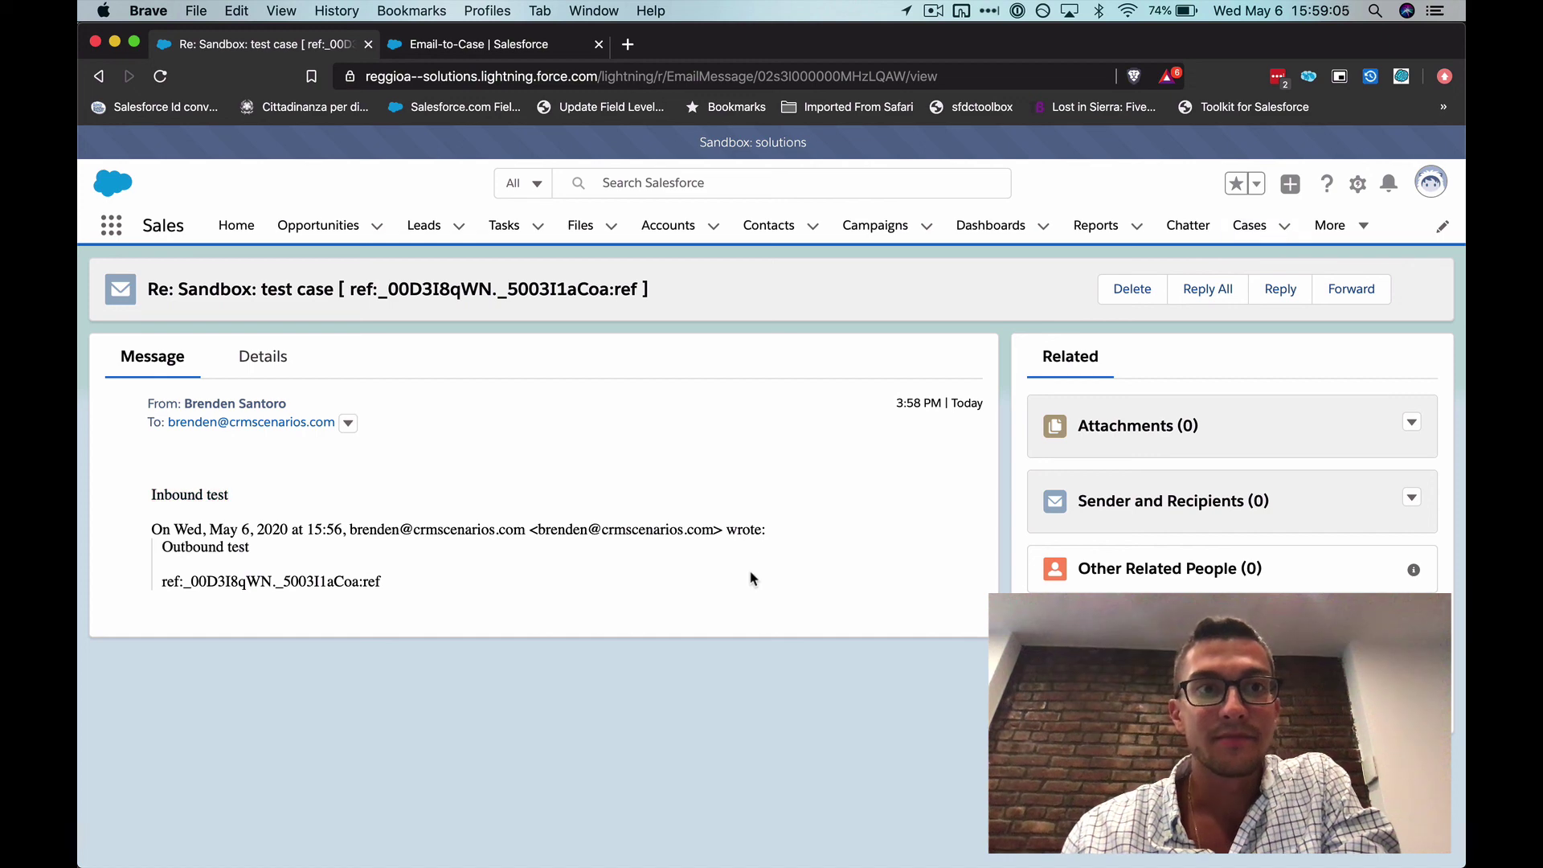